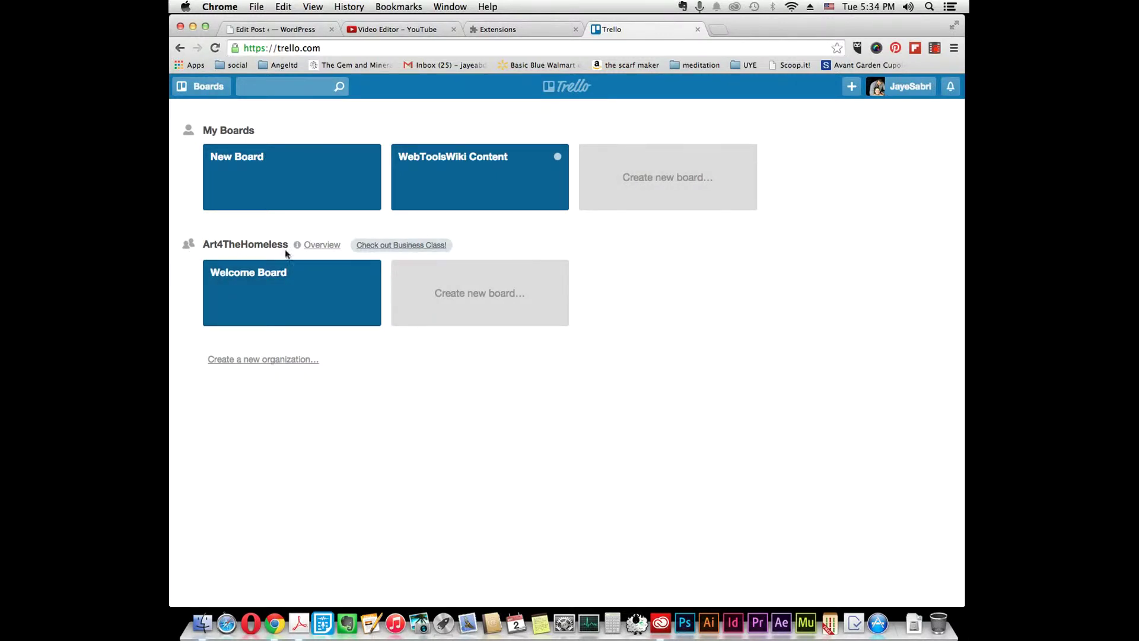
- Drop a new organization draft and start a new board titled 'WTW Promo'
click(288, 361)
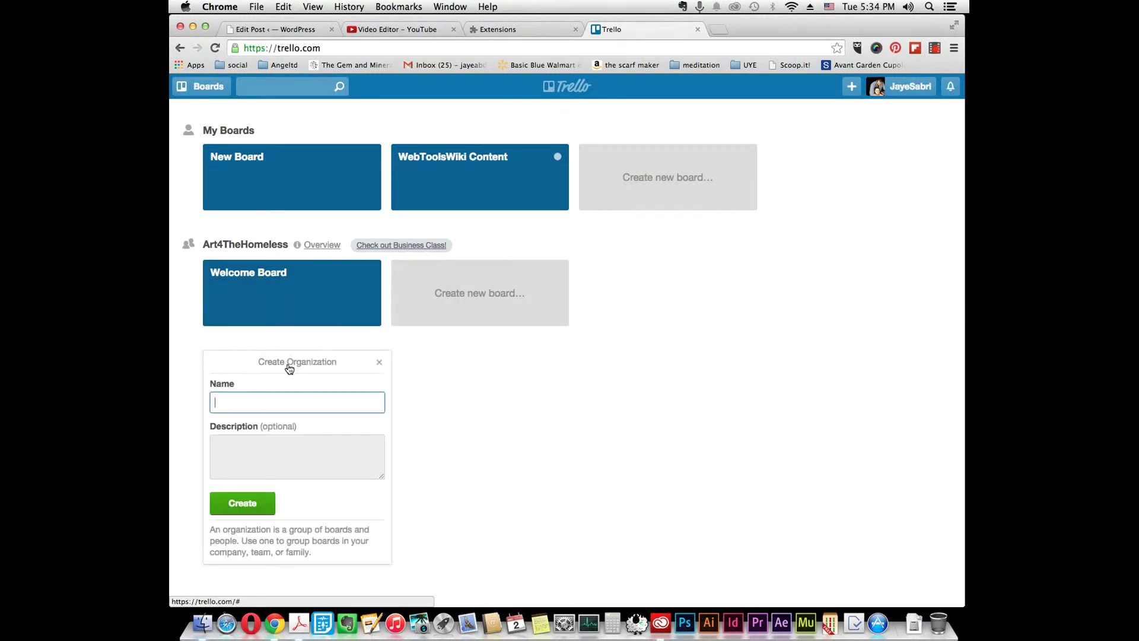
click(380, 363)
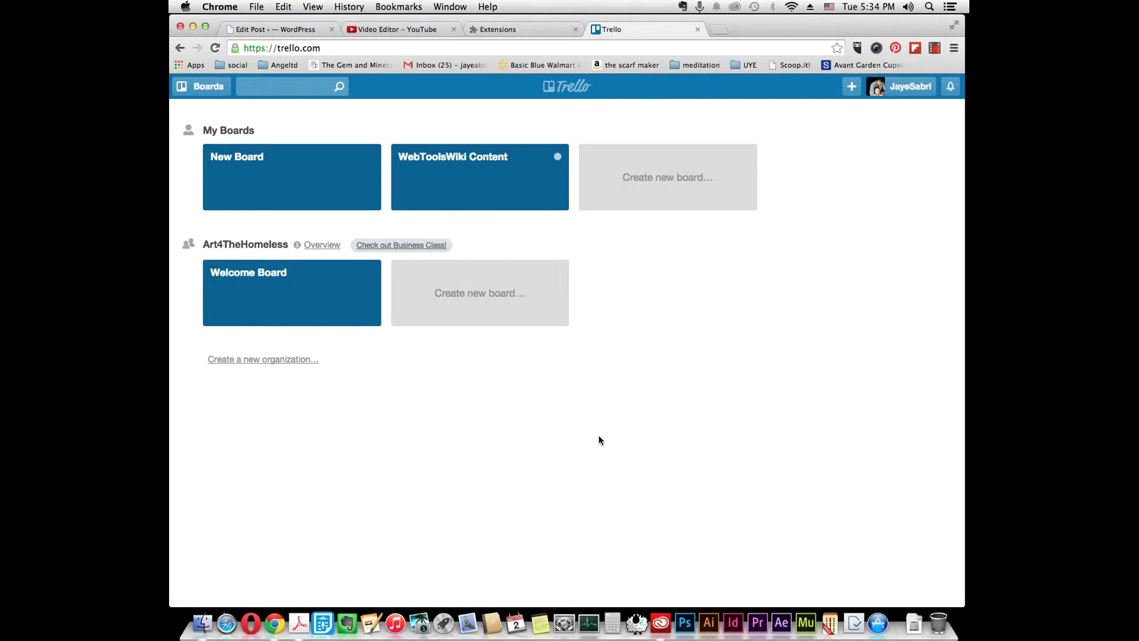
click(684, 181)
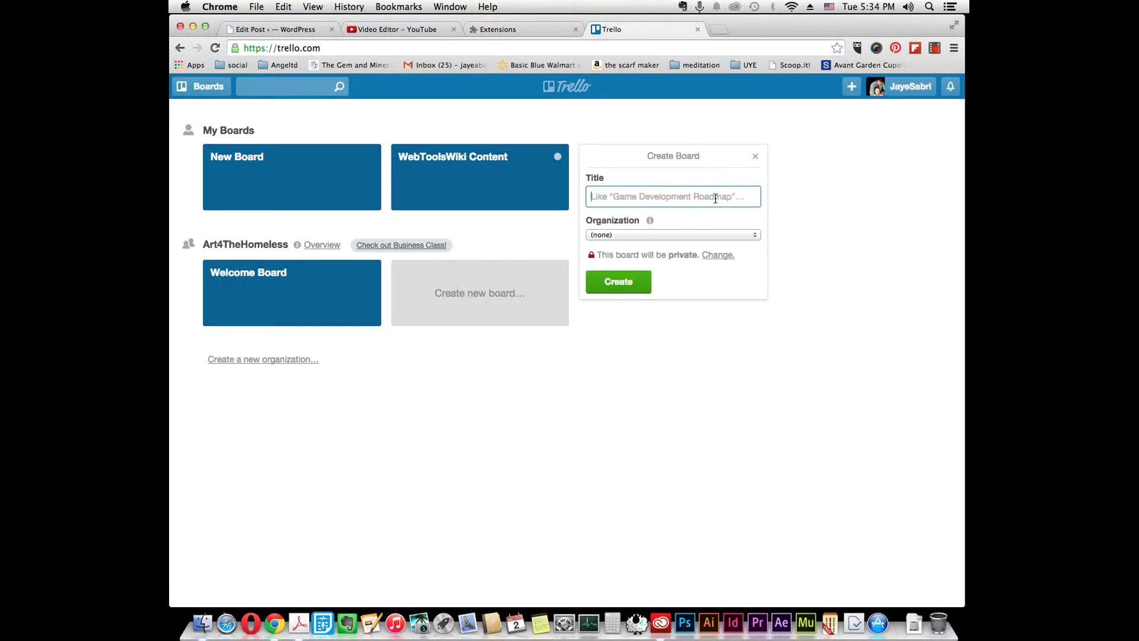
click(715, 198)
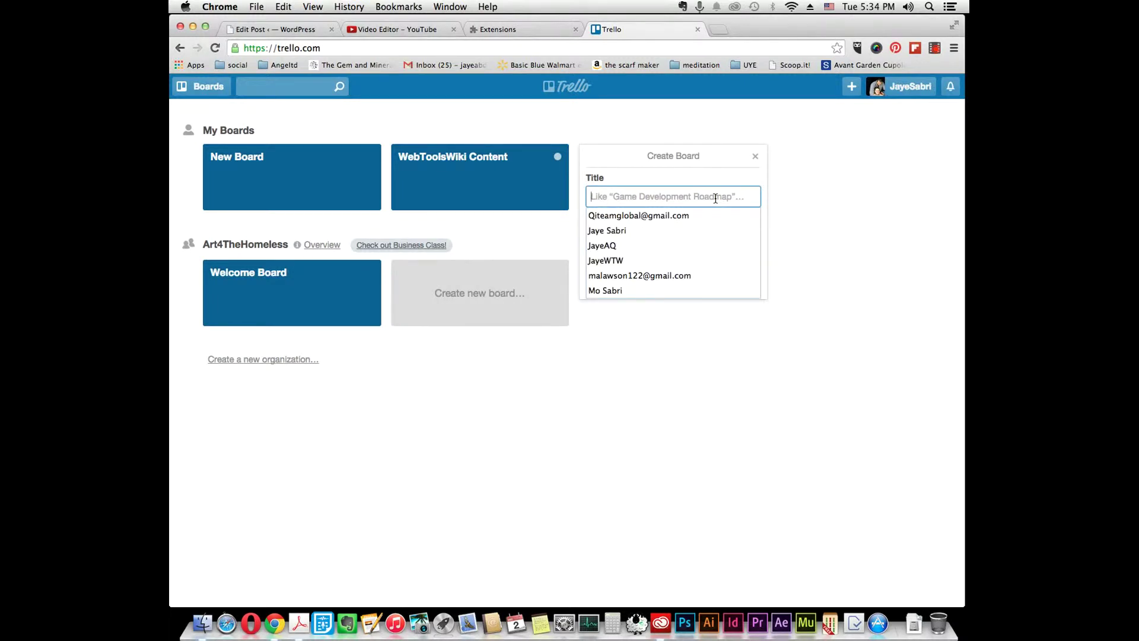
text(W)
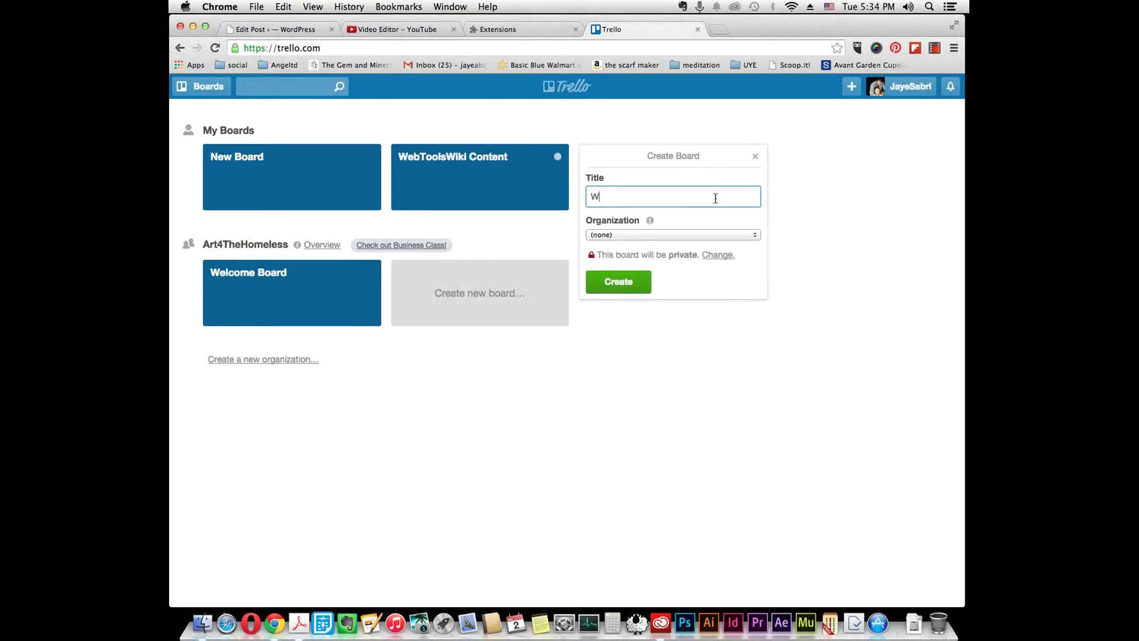
text(TW Prjoe)
key(BackSpace)
key(BackSpace)
key(BackSpace)
text(omo)
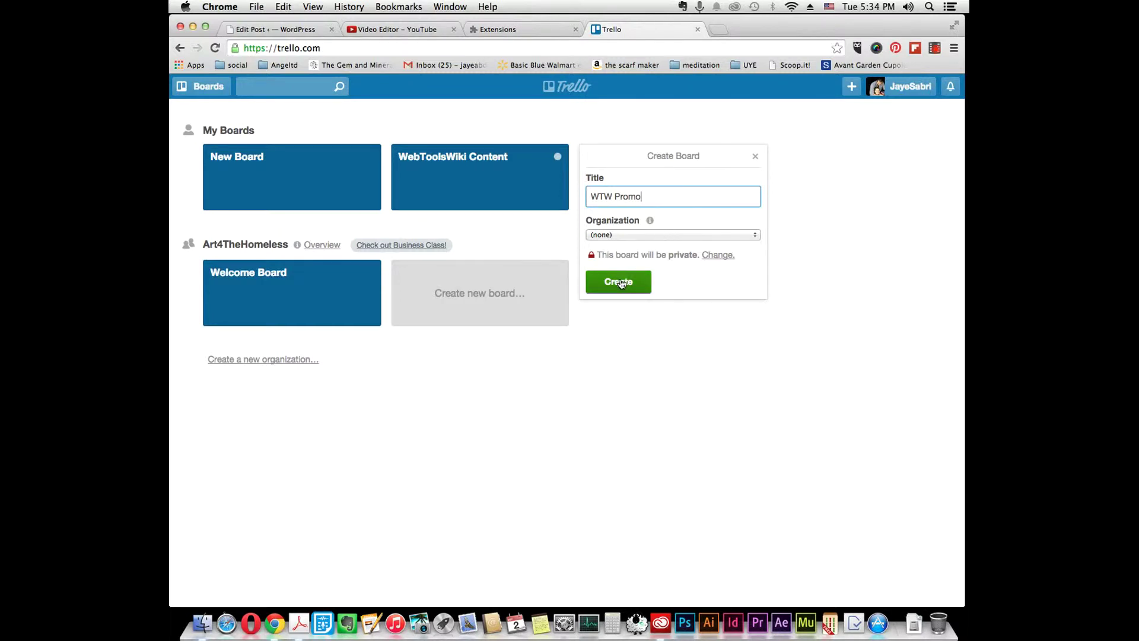
- Keep the board in no organization, check its private visibility, and create it
click(611, 235)
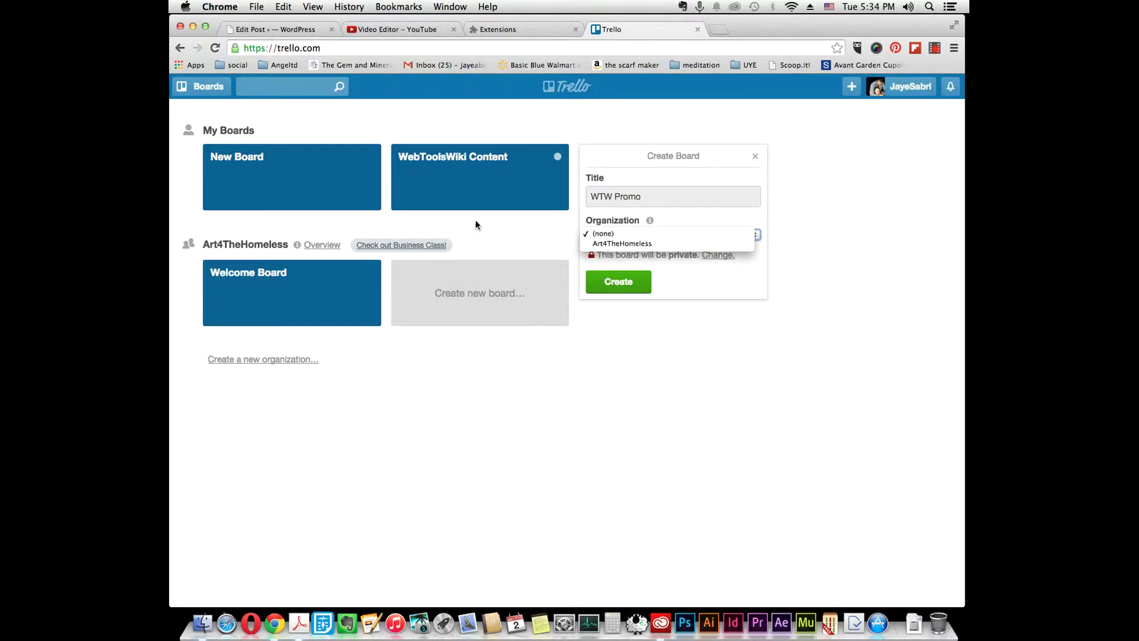
click(531, 237)
click(724, 256)
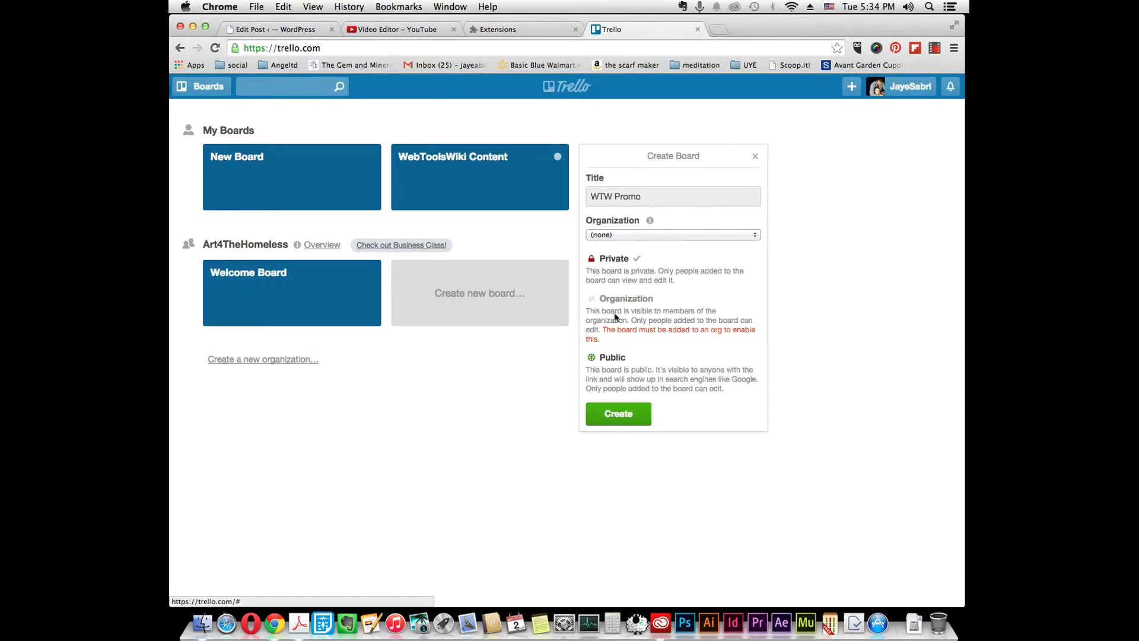
click(628, 416)
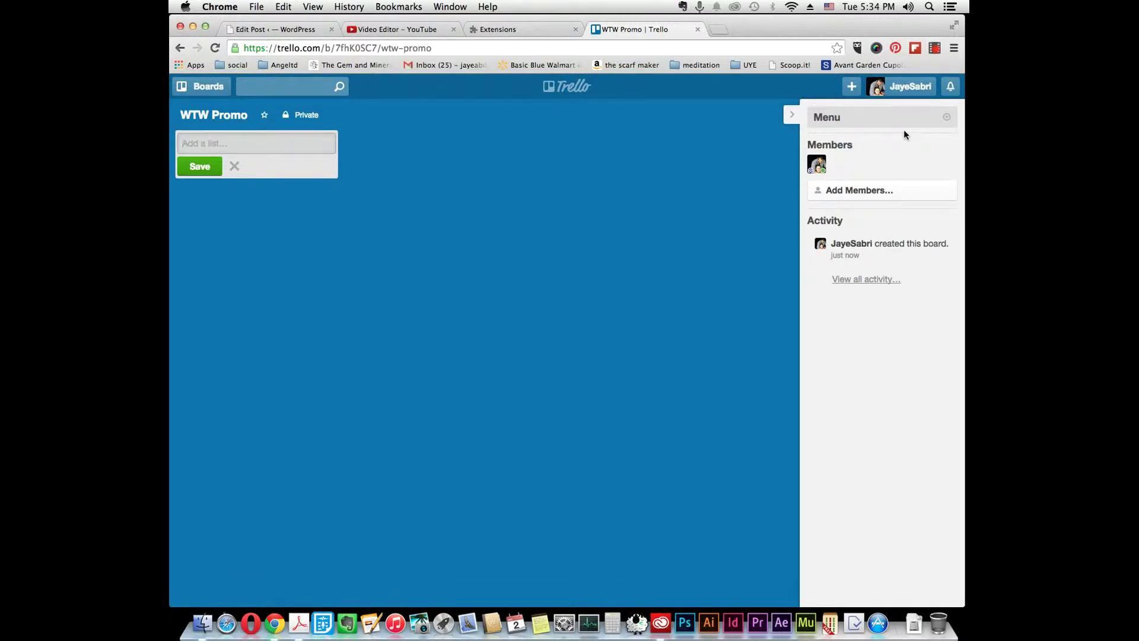
- Switch the WTW Promo board background from blue to the green swatch
click(936, 123)
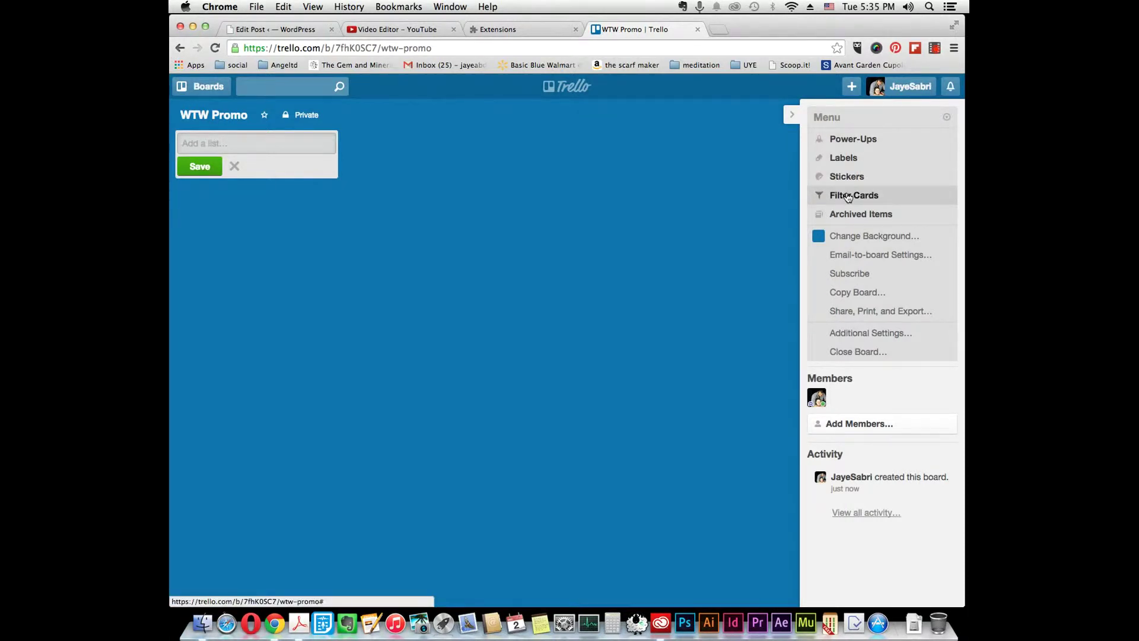
click(837, 235)
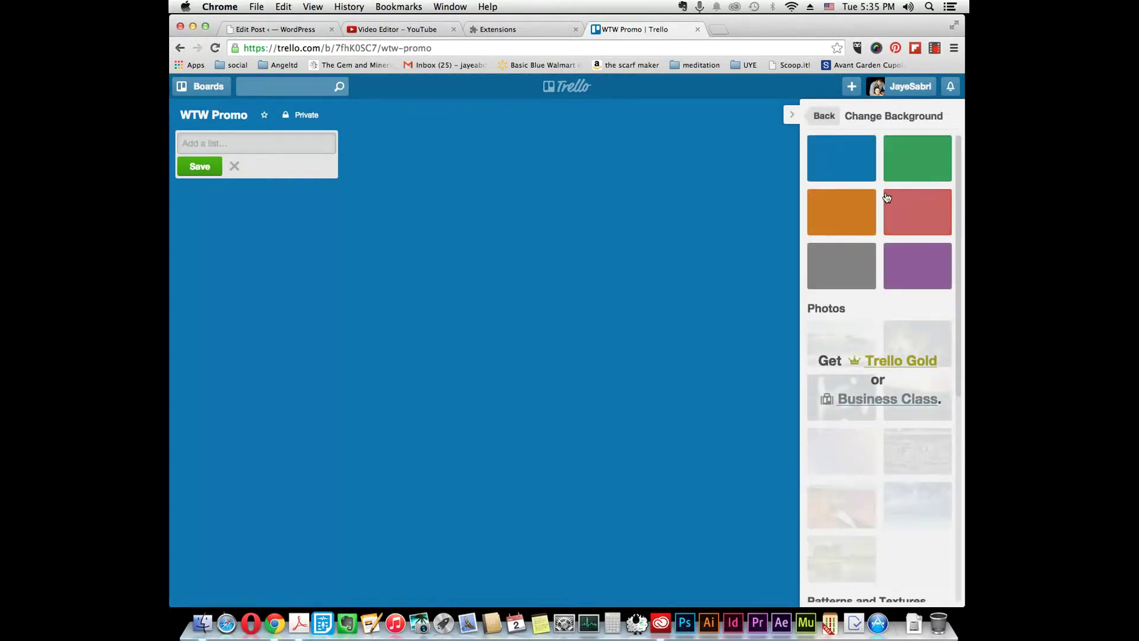
click(902, 160)
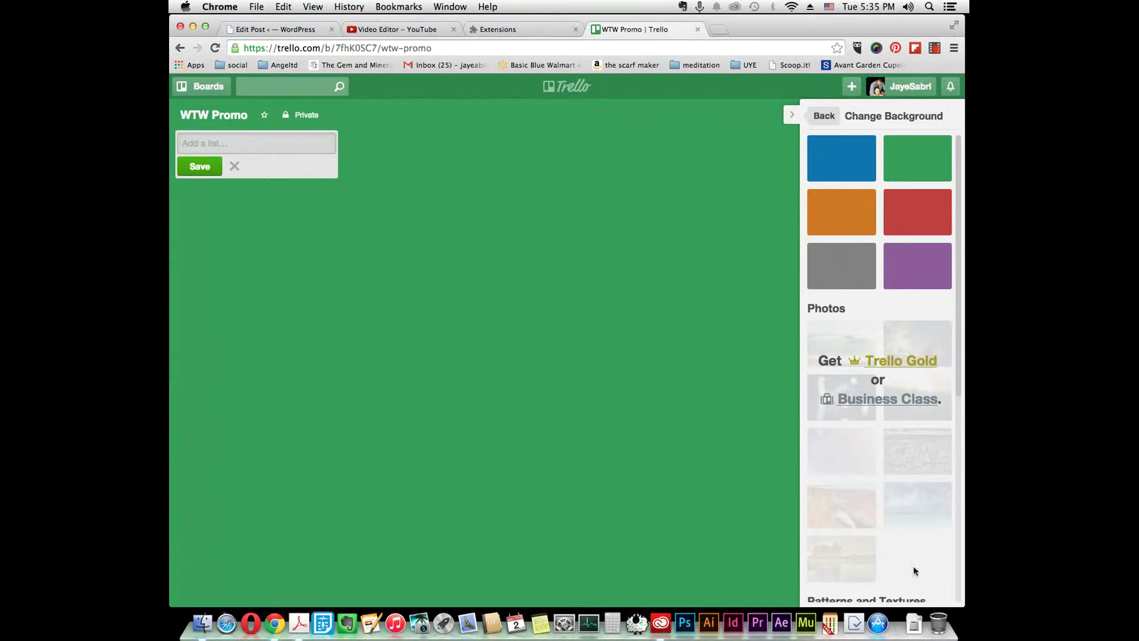
scroll(860, 504, down, 2)
scroll(890, 463, down, 5)
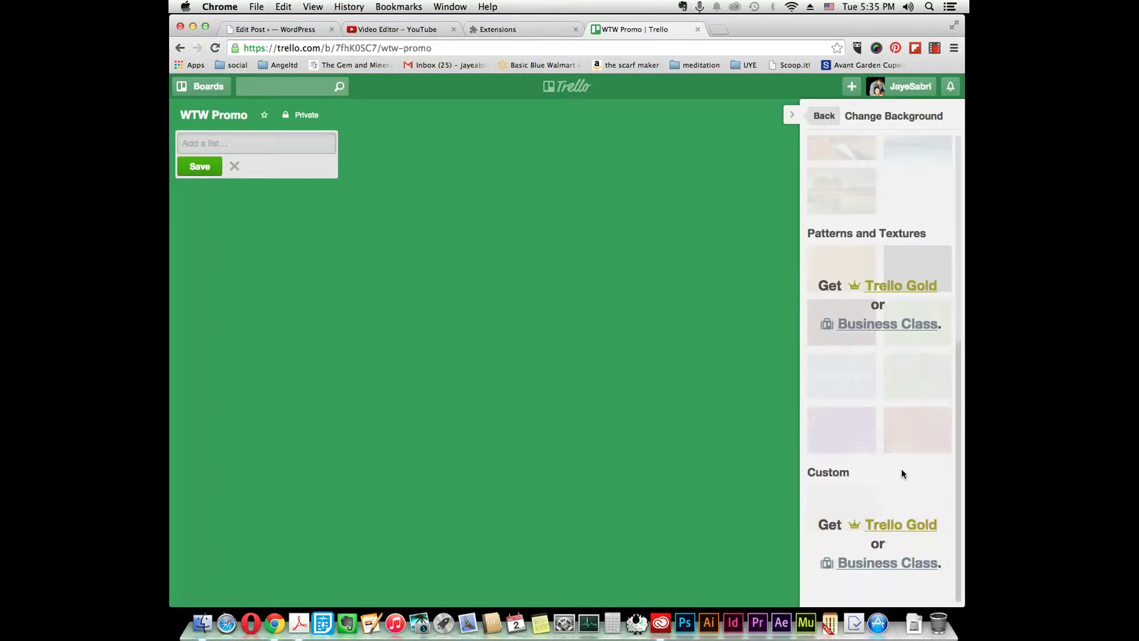
scroll(901, 468, up, 6)
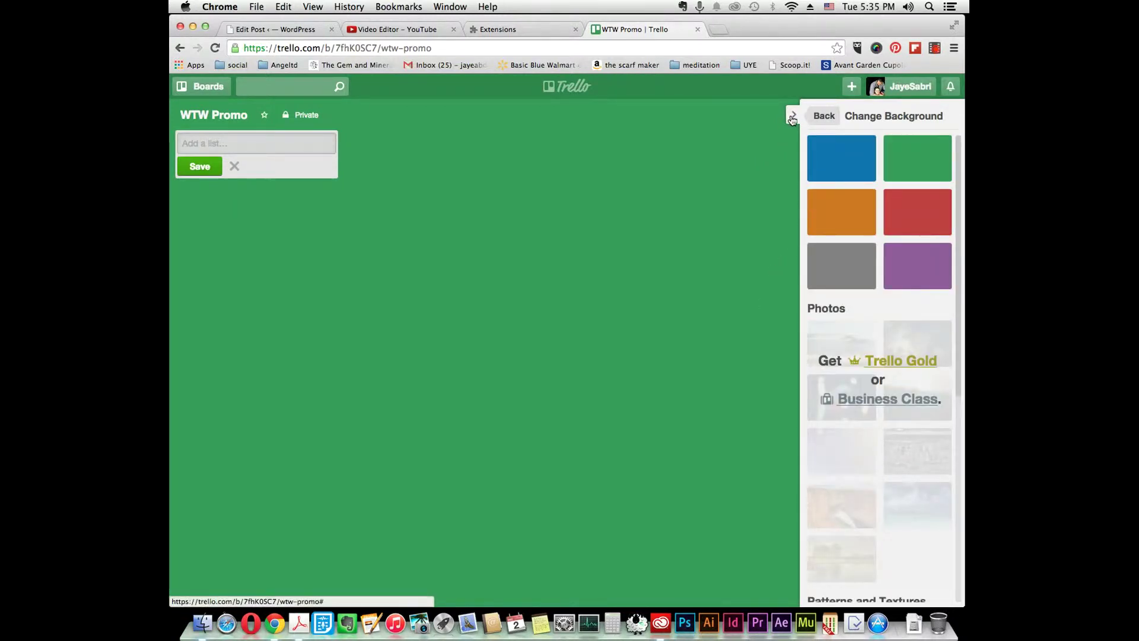
click(831, 117)
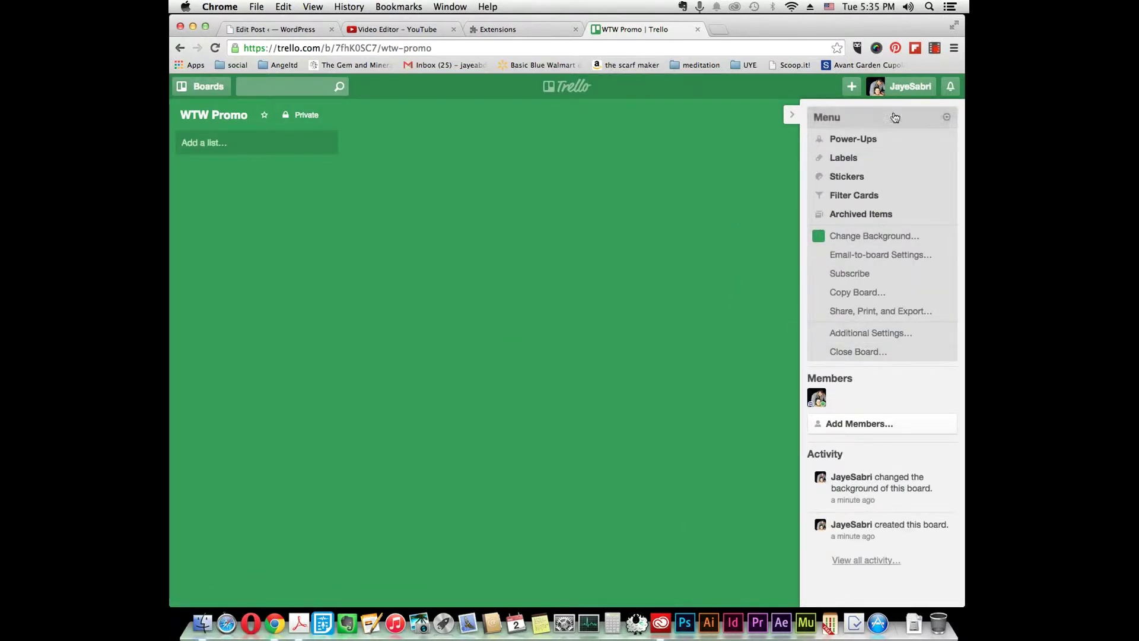
- Collapse the board menu, dismiss the Add Members search, and hide the sidebar
click(936, 121)
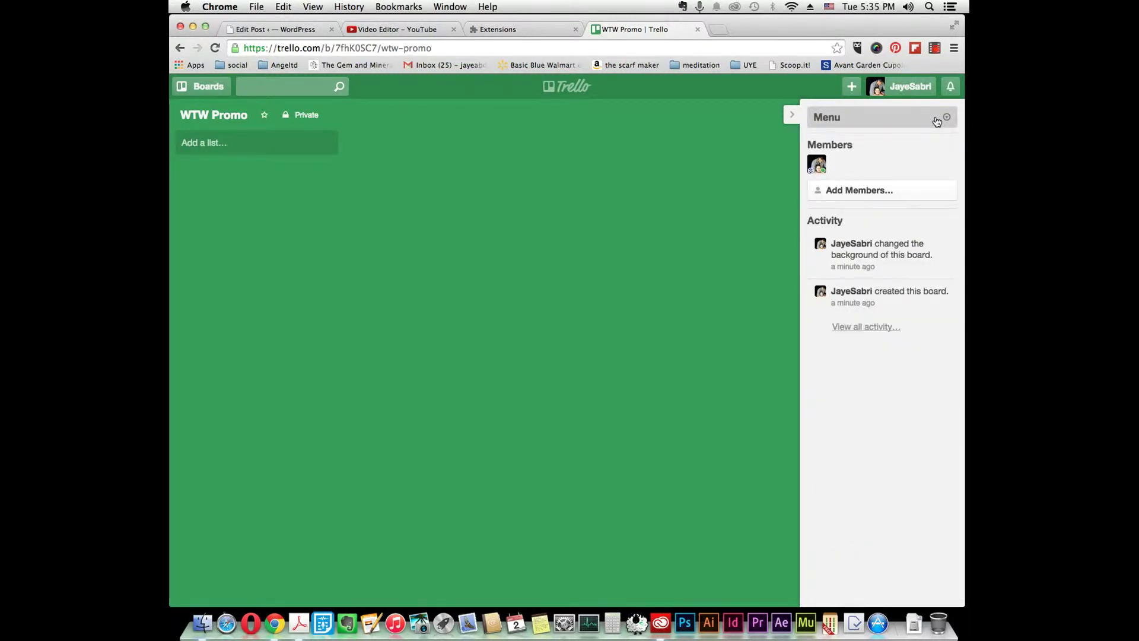
click(857, 191)
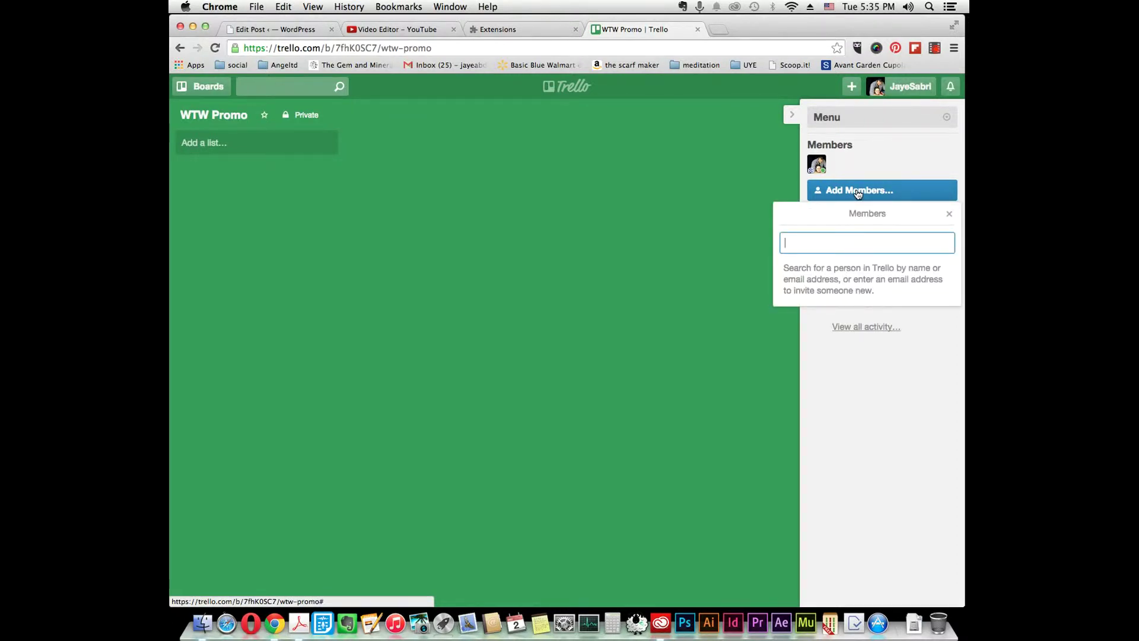
click(949, 215)
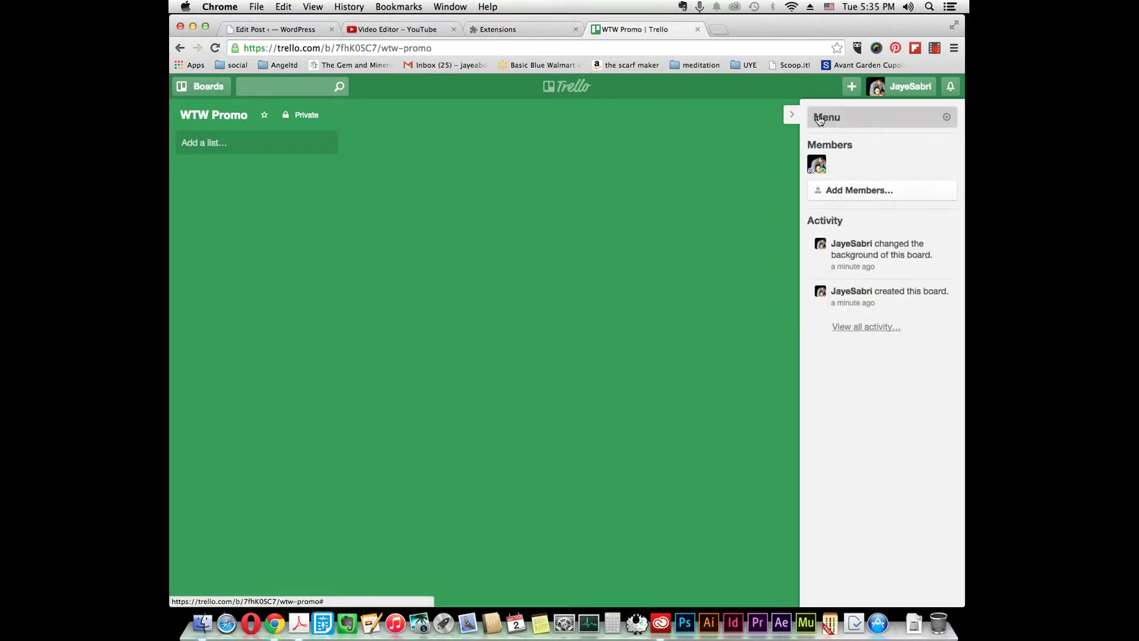
click(792, 115)
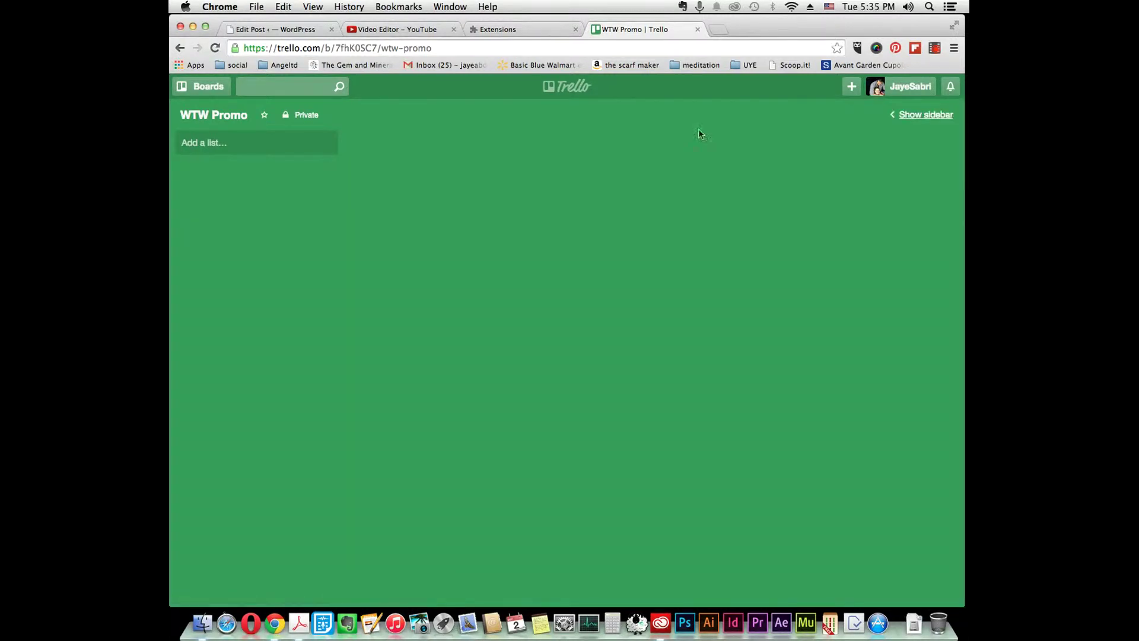
click(257, 146)
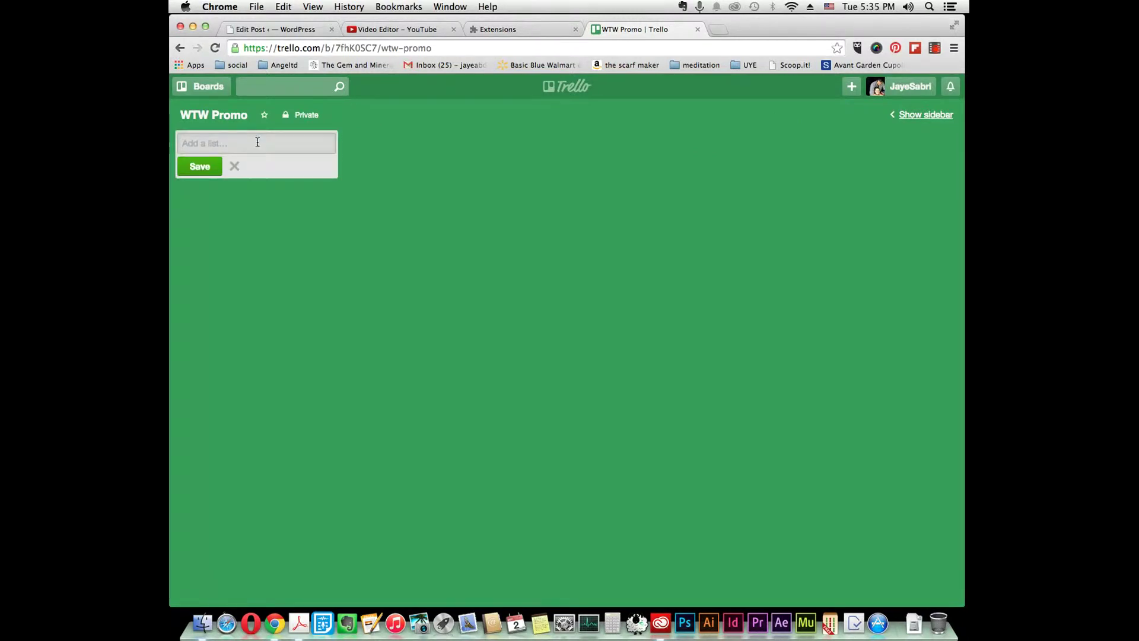
- Add the lists To Do List, List 1, List 2 and Etc to the board
text(To Do List)
key(Return)
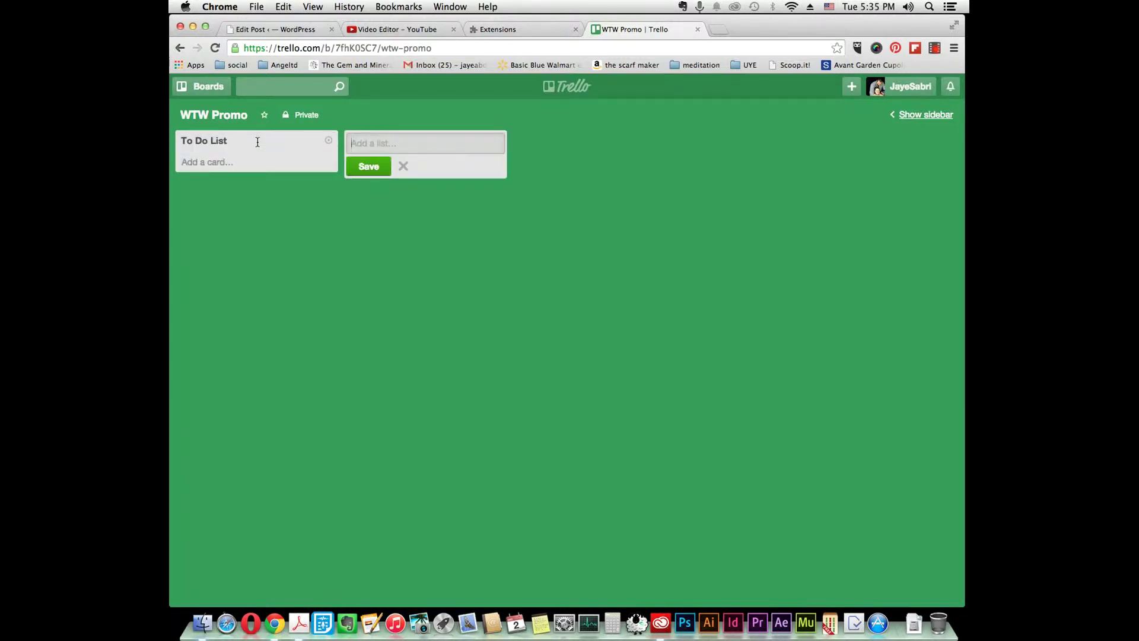
text(List 1)
key(Return)
text(List 2)
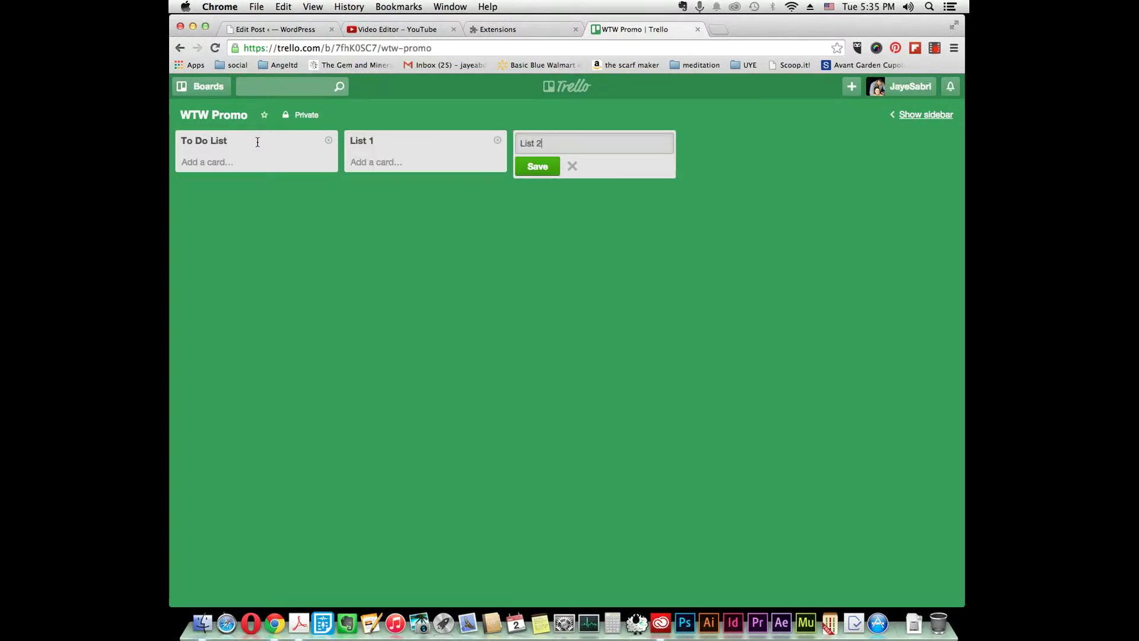
key(Return)
text(Ety)
key(BackSpace)
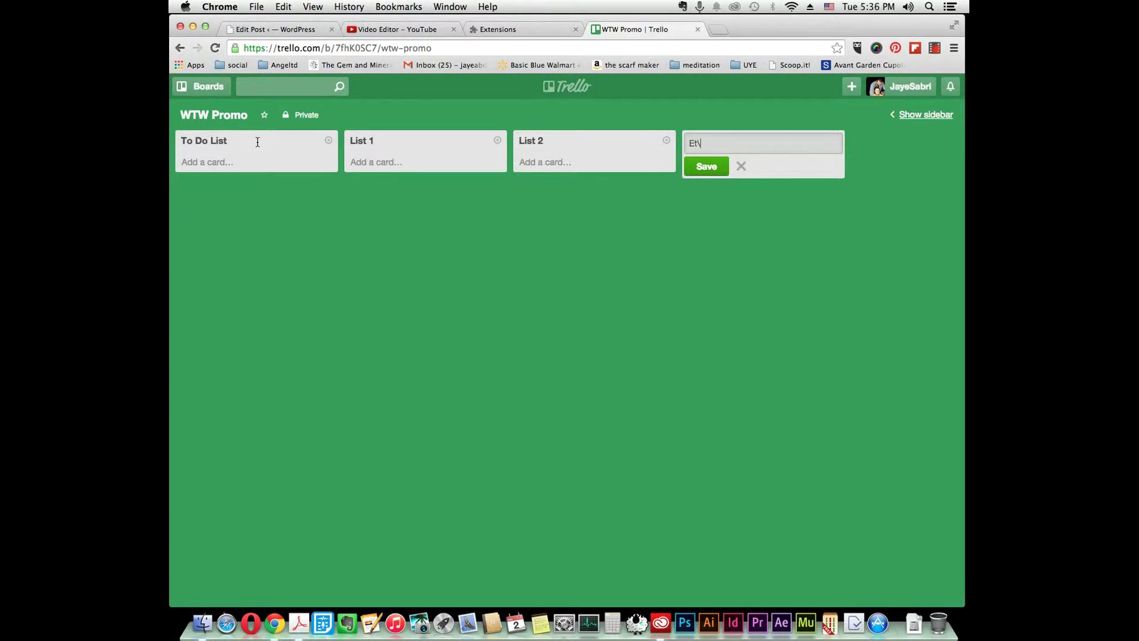
text(c)
click(702, 166)
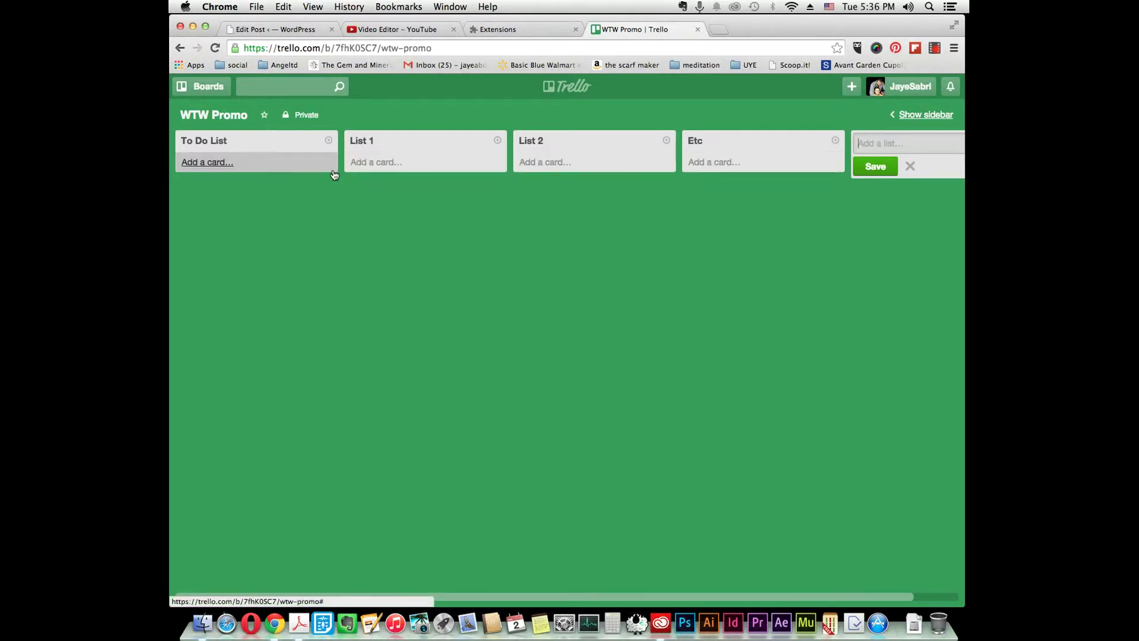
click(224, 167)
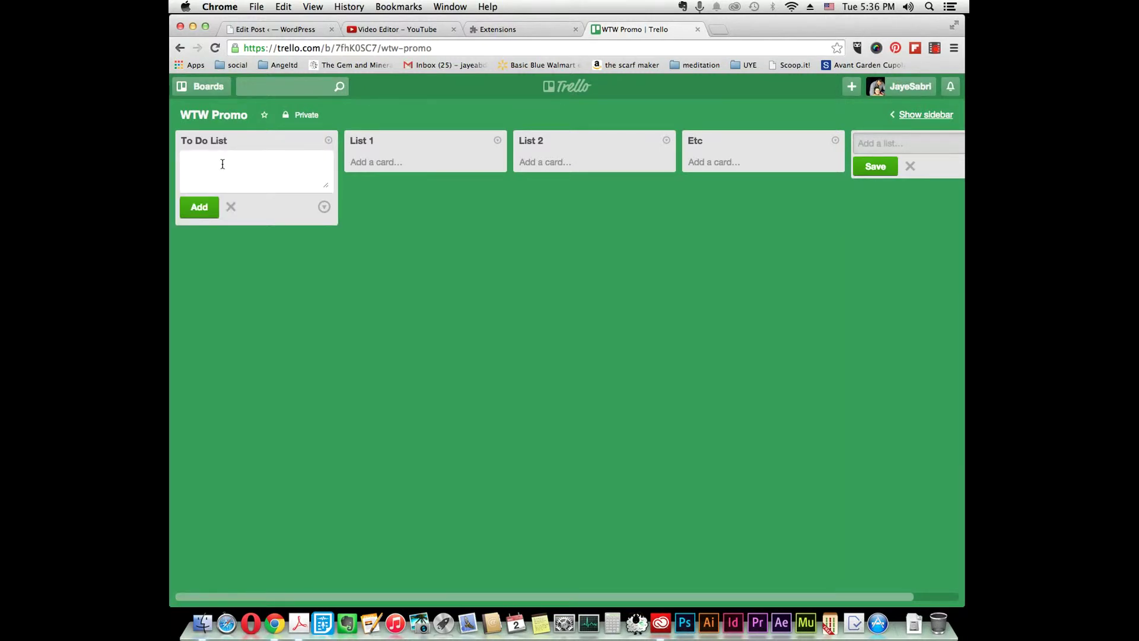
- Add a 'Name of Card' card under To Do List and open its details
text(Name of Card)
click(216, 209)
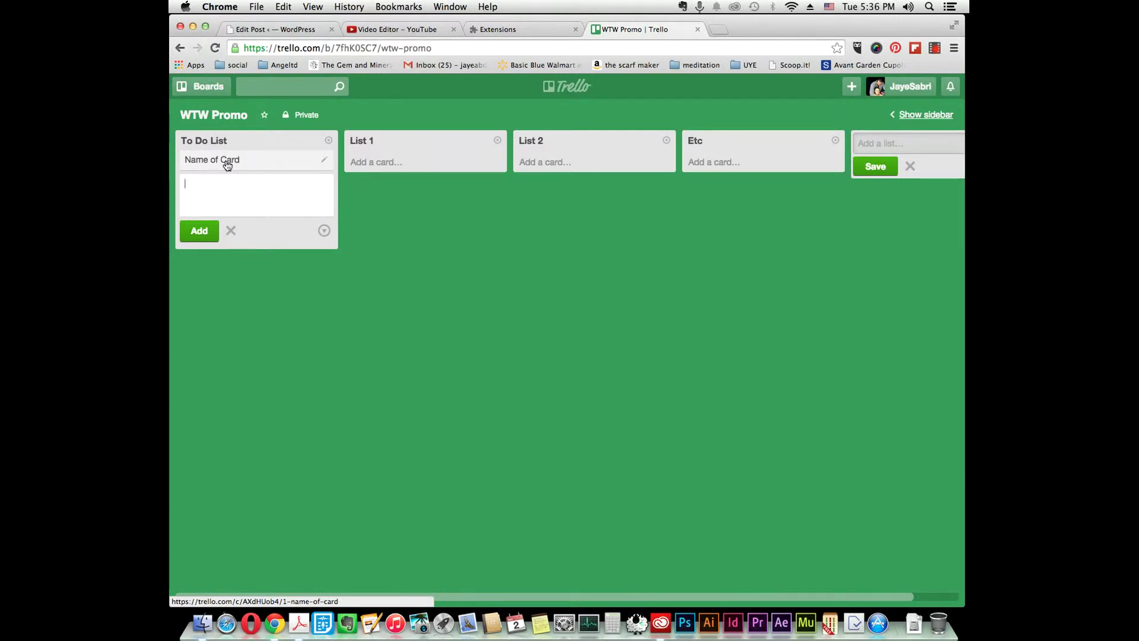
key(Escape)
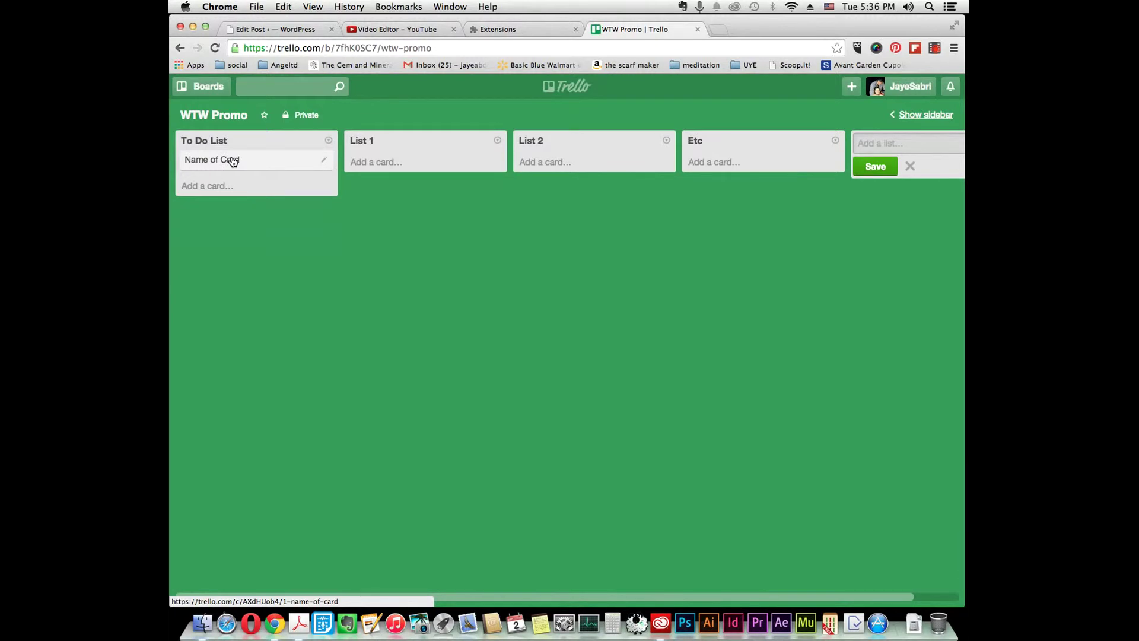
click(232, 162)
click(232, 162)
click(232, 161)
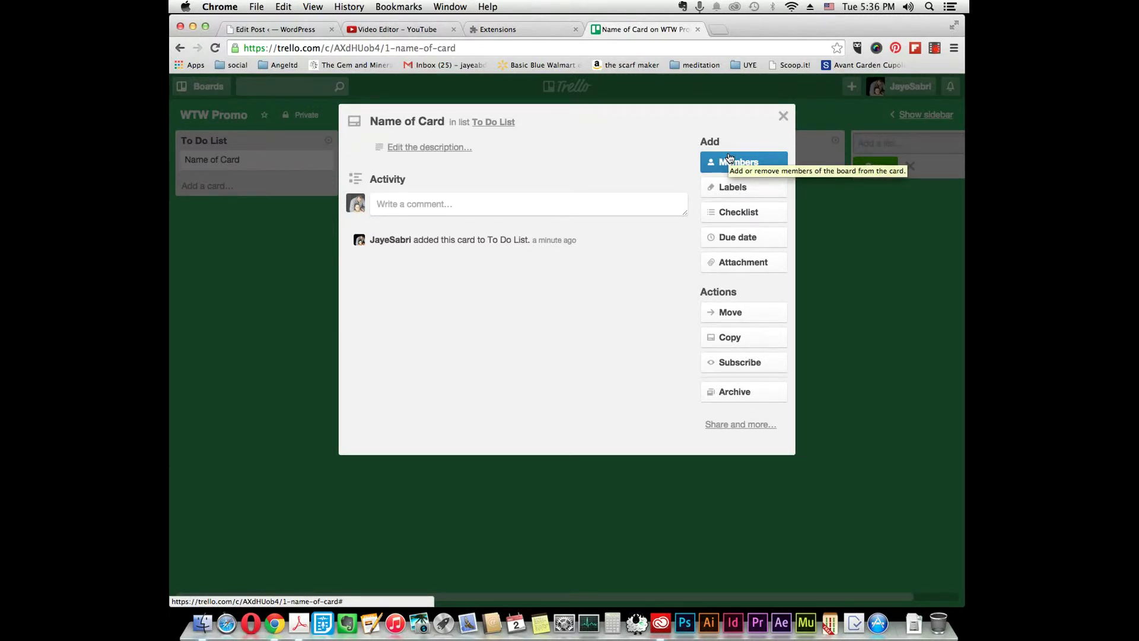
- Tag the Name of Card card with the yellow label
click(743, 188)
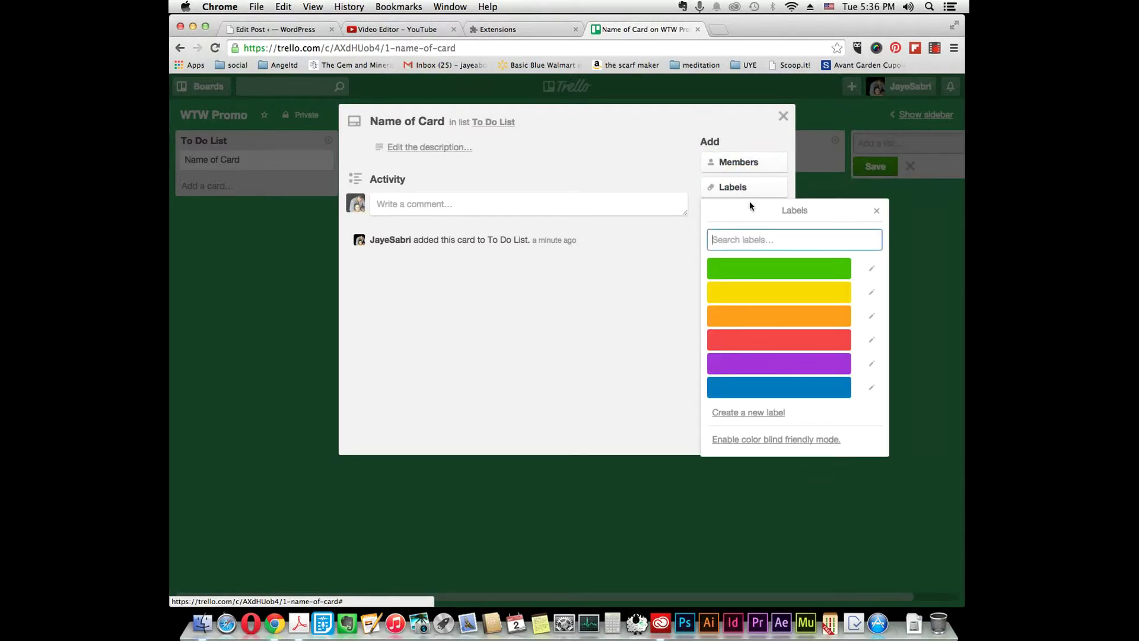
click(742, 293)
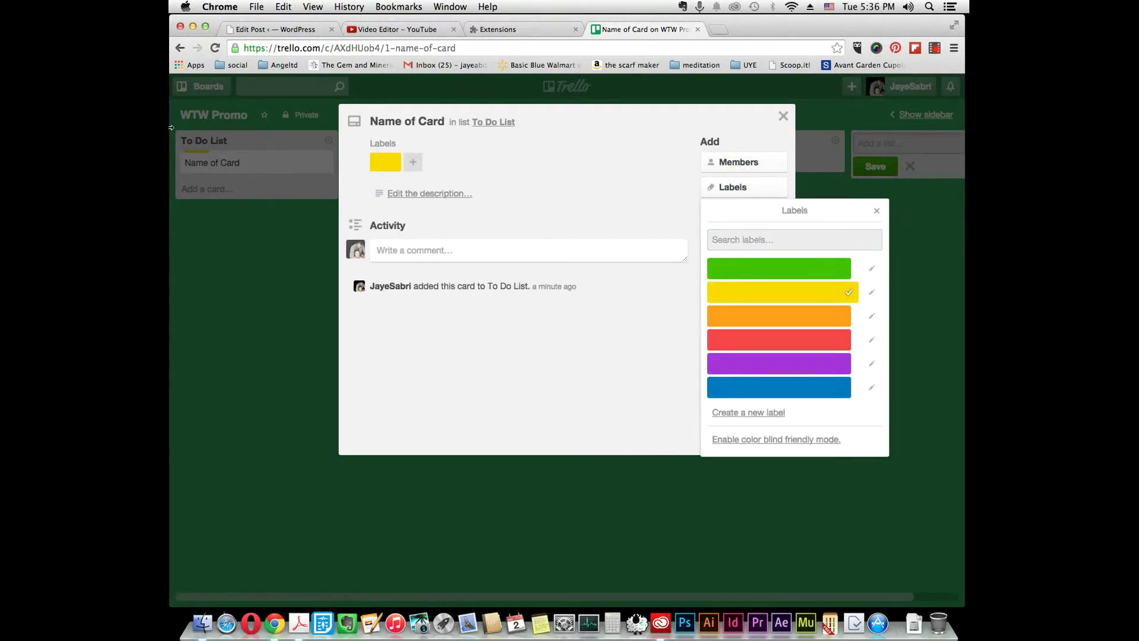
click(876, 212)
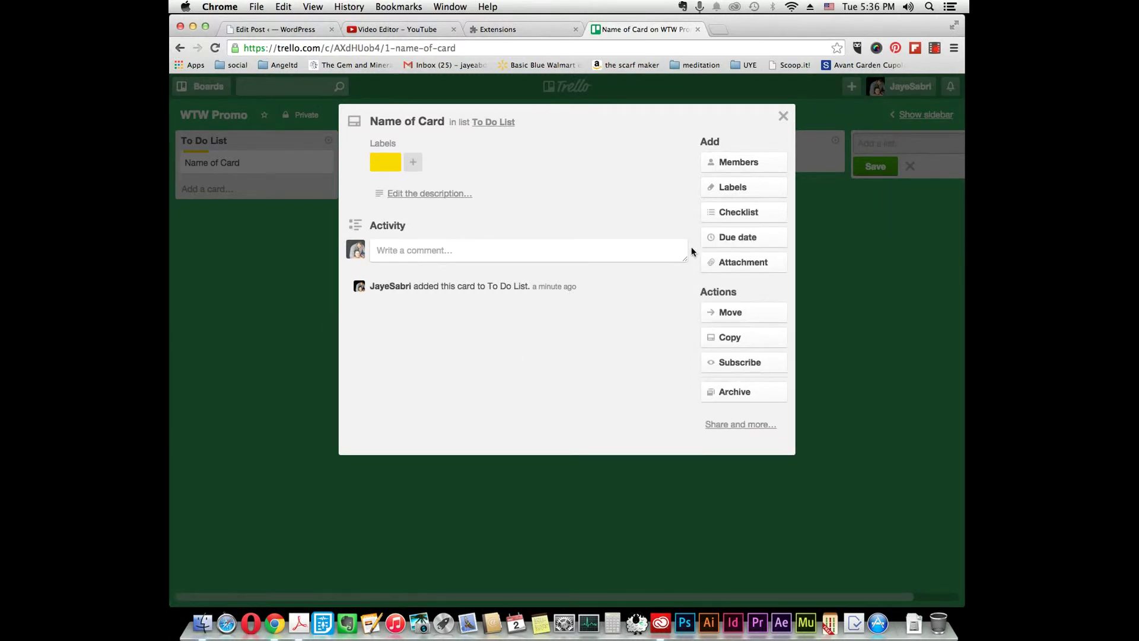
- Add an 'Items' checklist containing 'Item one' and 'Item two'
click(738, 211)
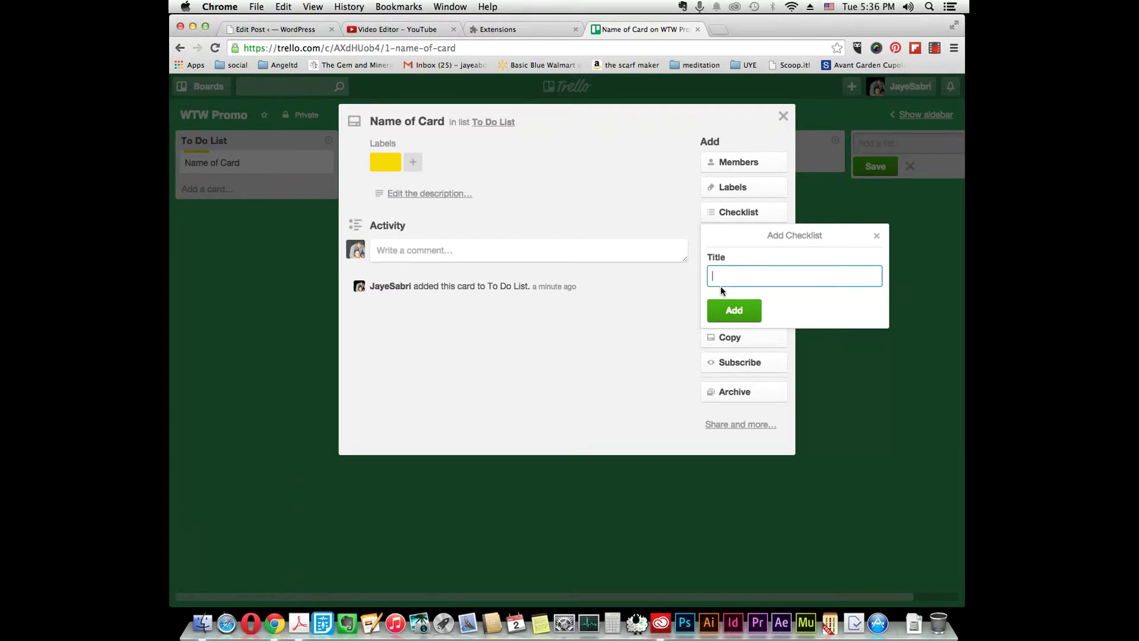
text(Items)
key(Return)
text(Item)
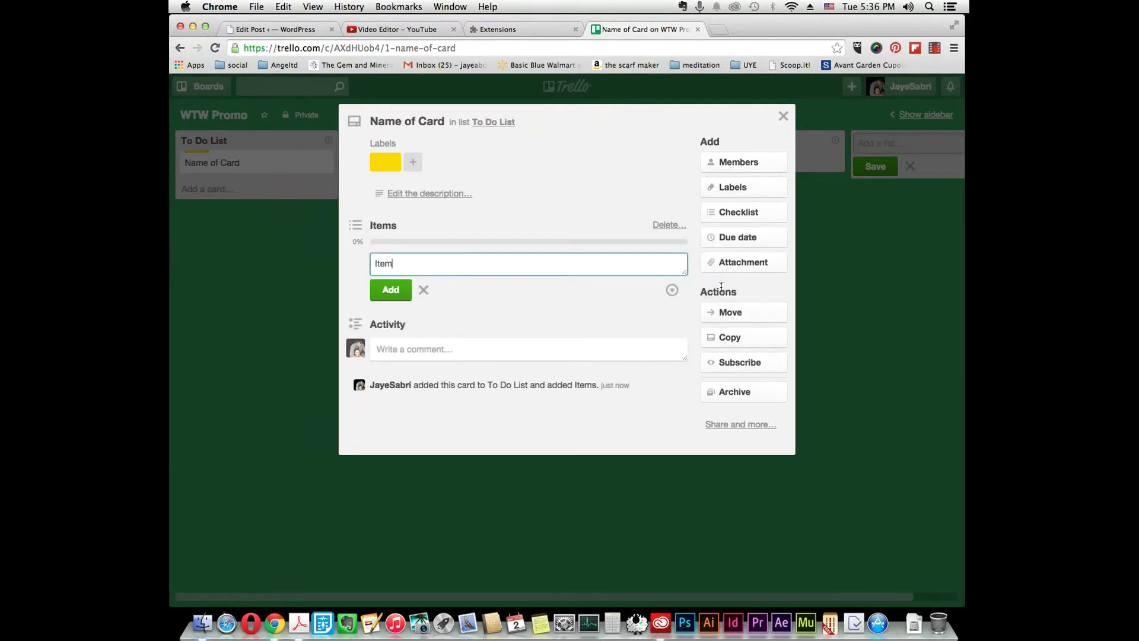
text( one)
key(Return)
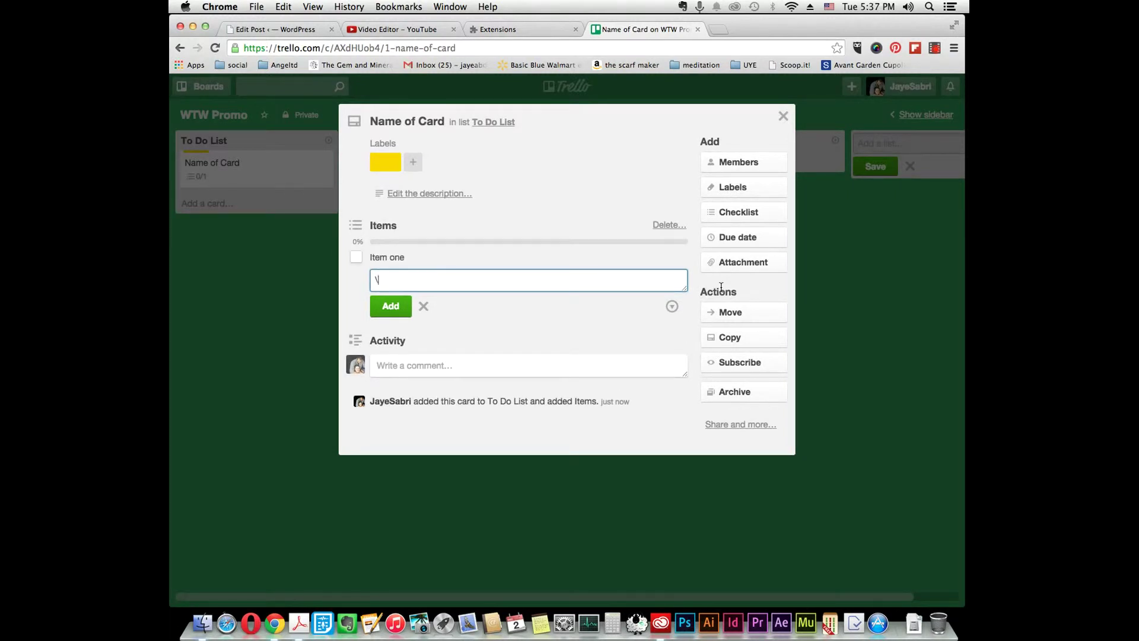
text(Item two)
key(Return)
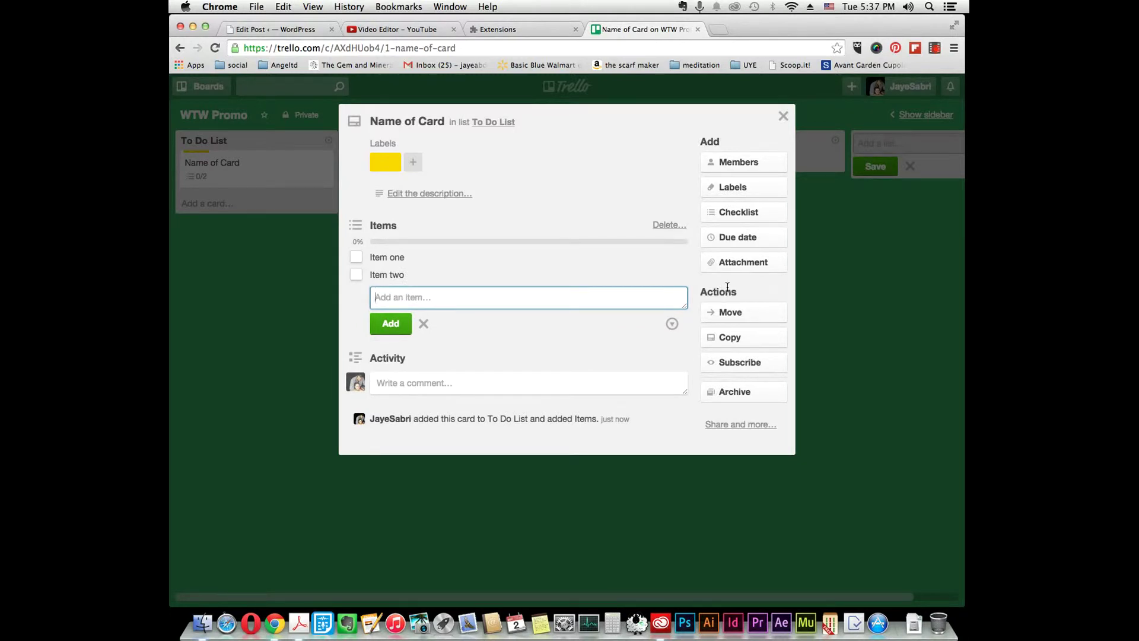
click(745, 264)
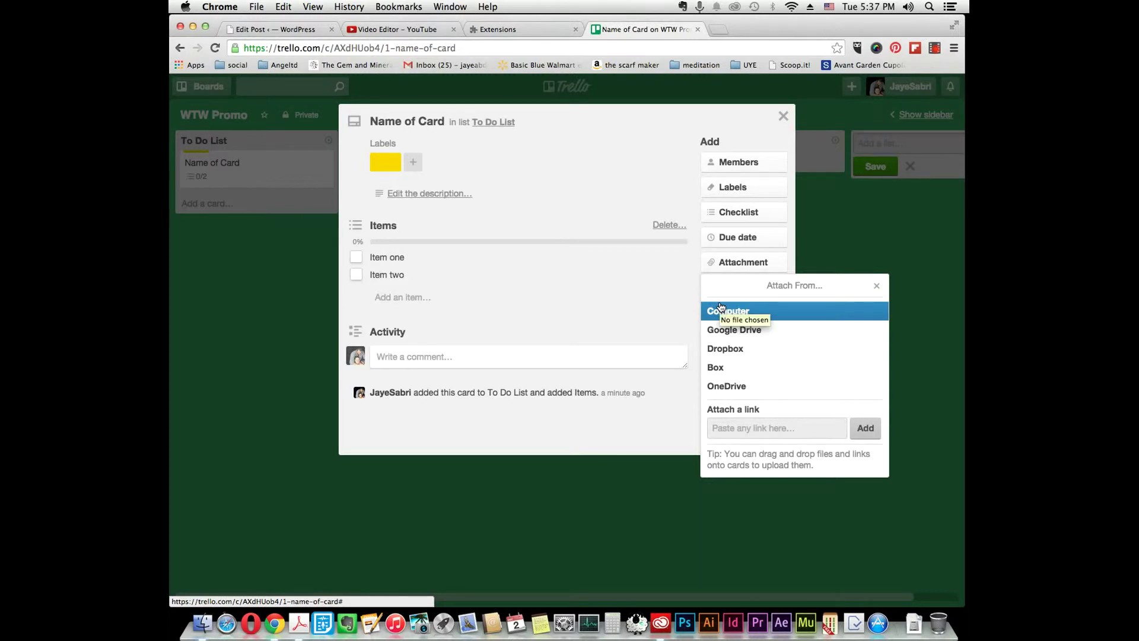
click(791, 426)
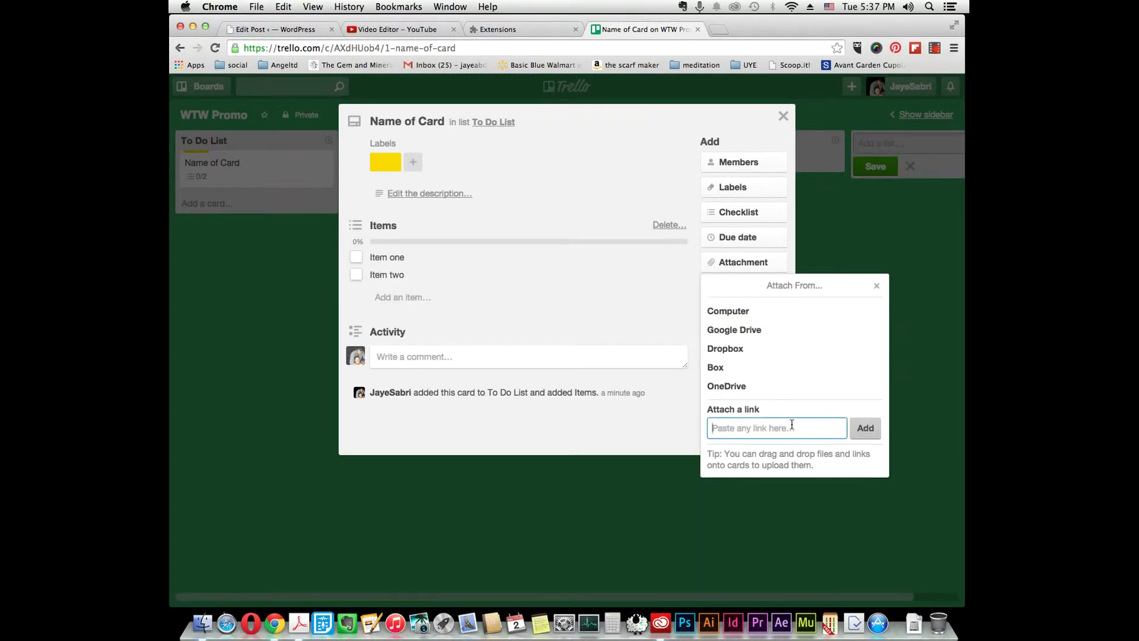
text(www.web)
text(toolswiki.com)
text(http://)
click(876, 428)
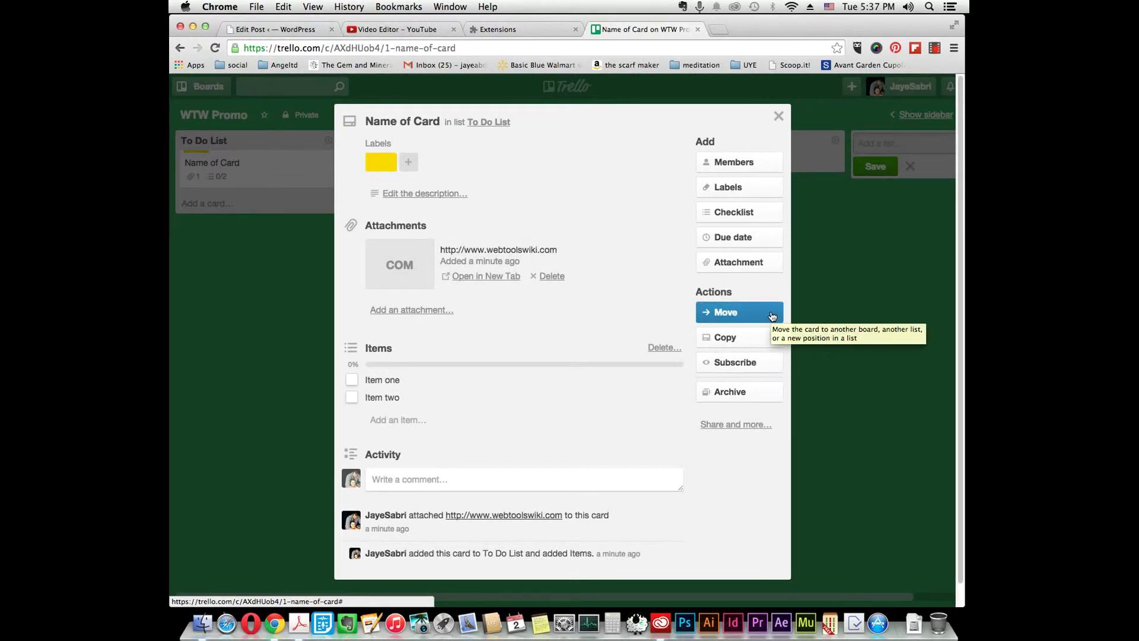
- Post the comment 'Nice card!' on the card
scroll(457, 435, down, 1)
click(477, 457)
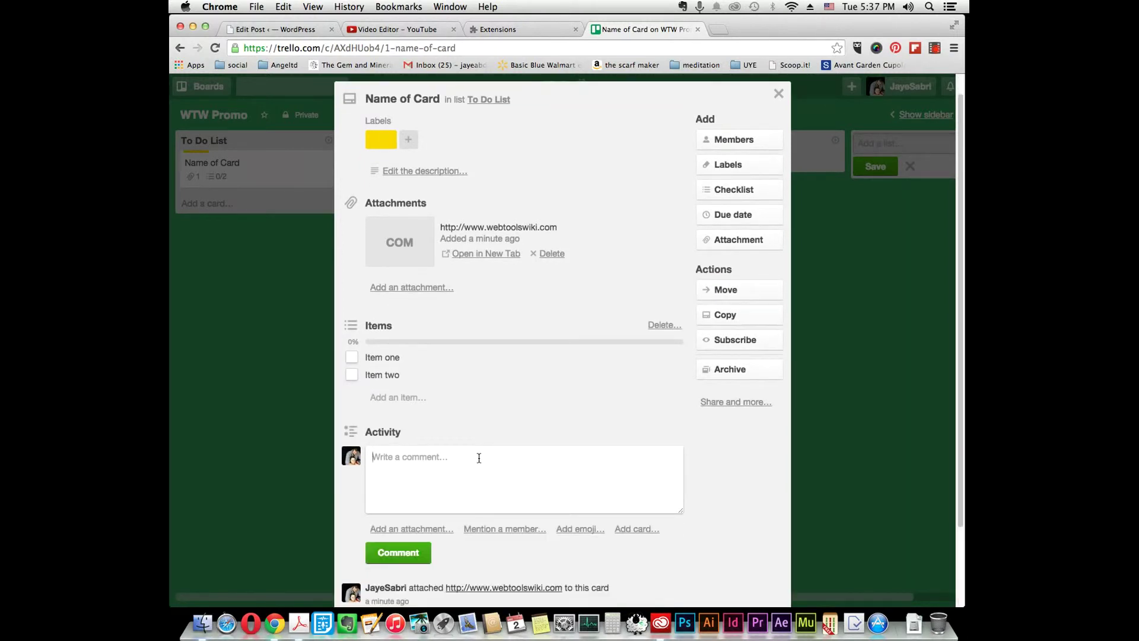
text(Nice card!)
click(389, 546)
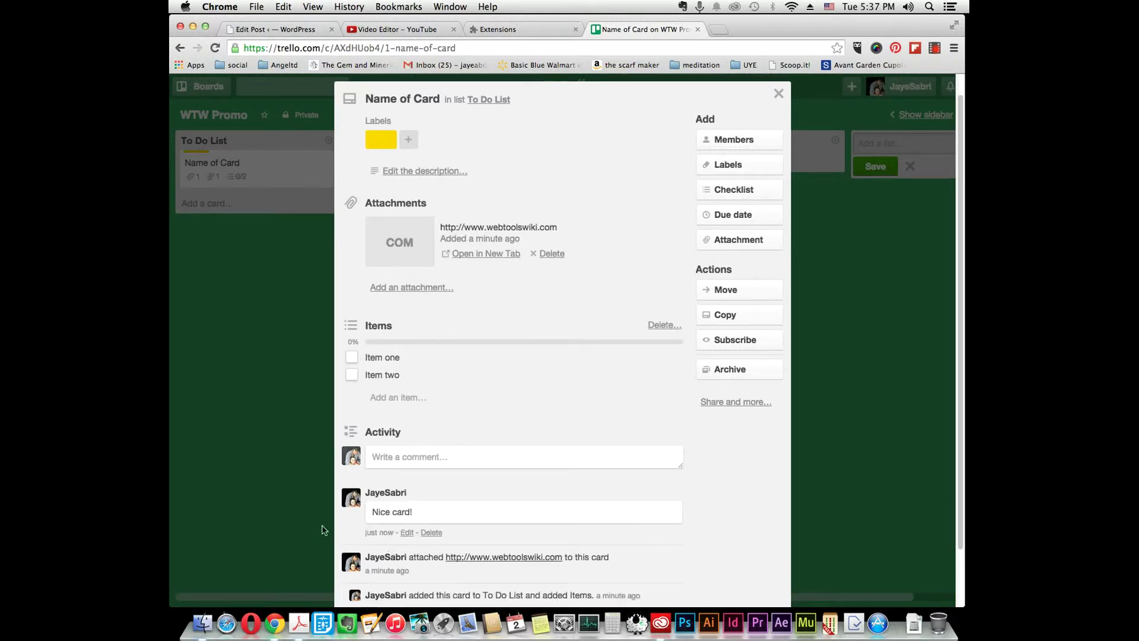
- Toggle the card subscription on and back off, leaving it unsubscribed
click(766, 346)
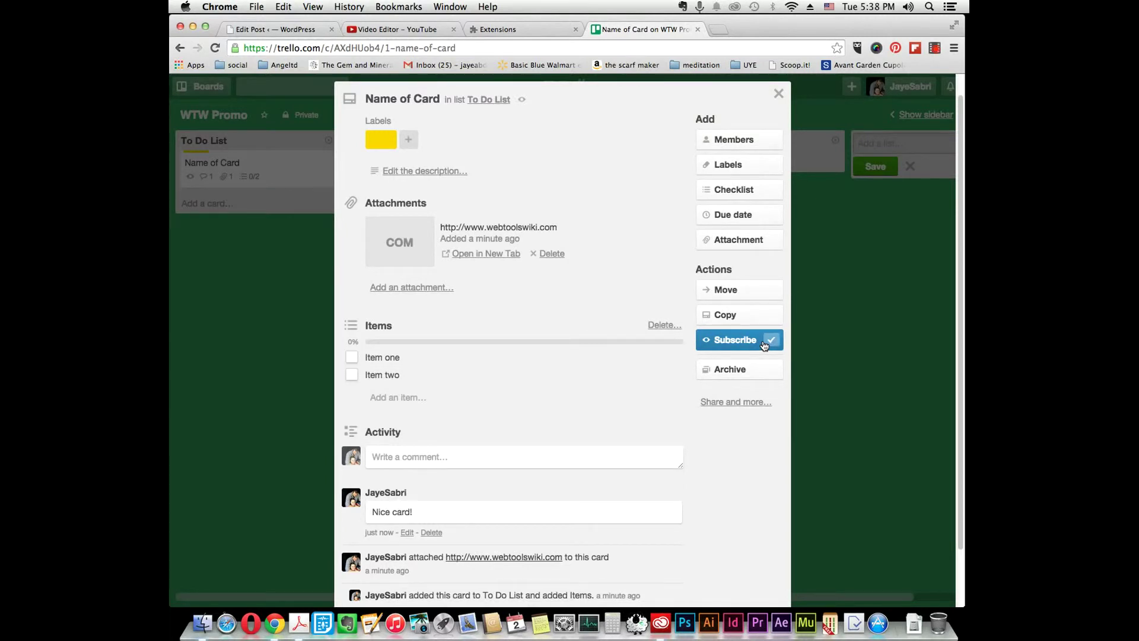
click(764, 346)
click(753, 401)
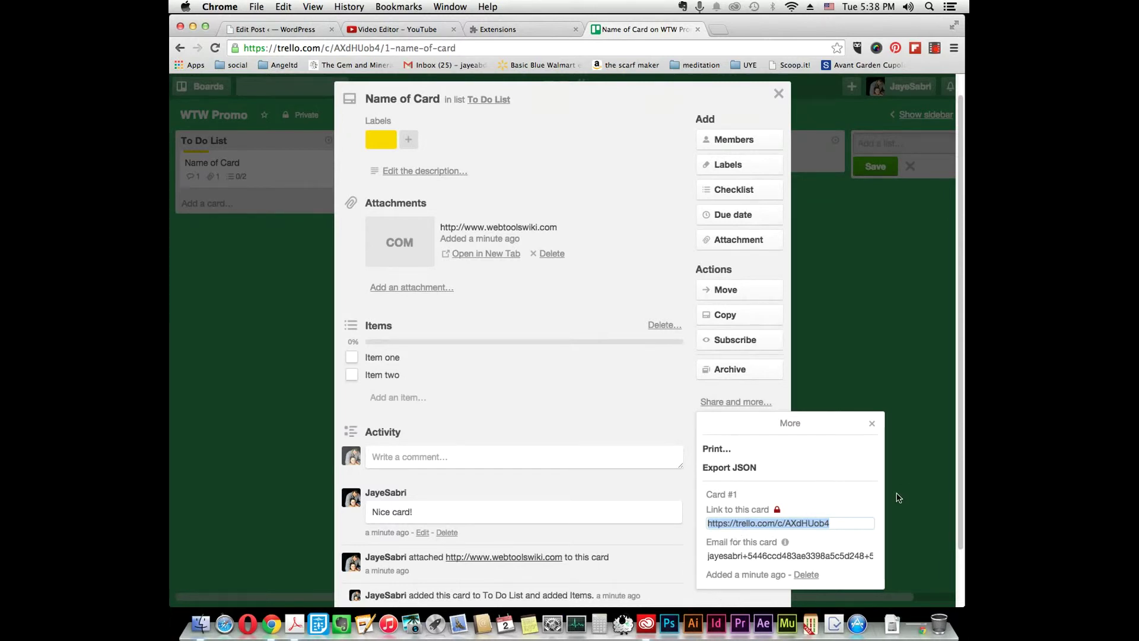
- Close the sharing options and the card window to return to the board
click(870, 424)
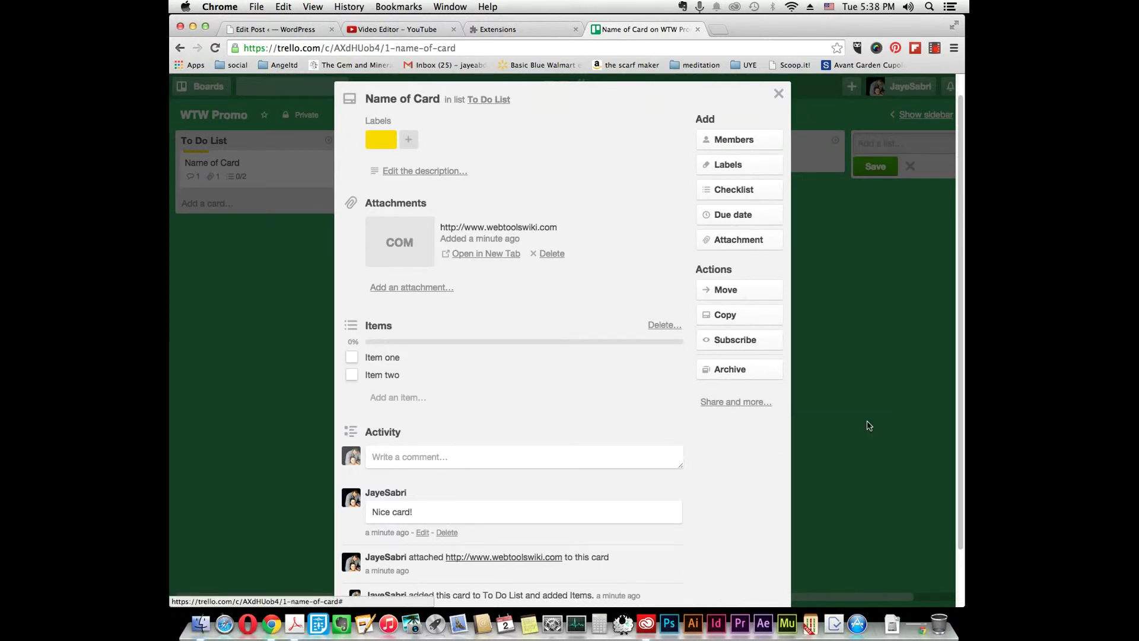
click(778, 97)
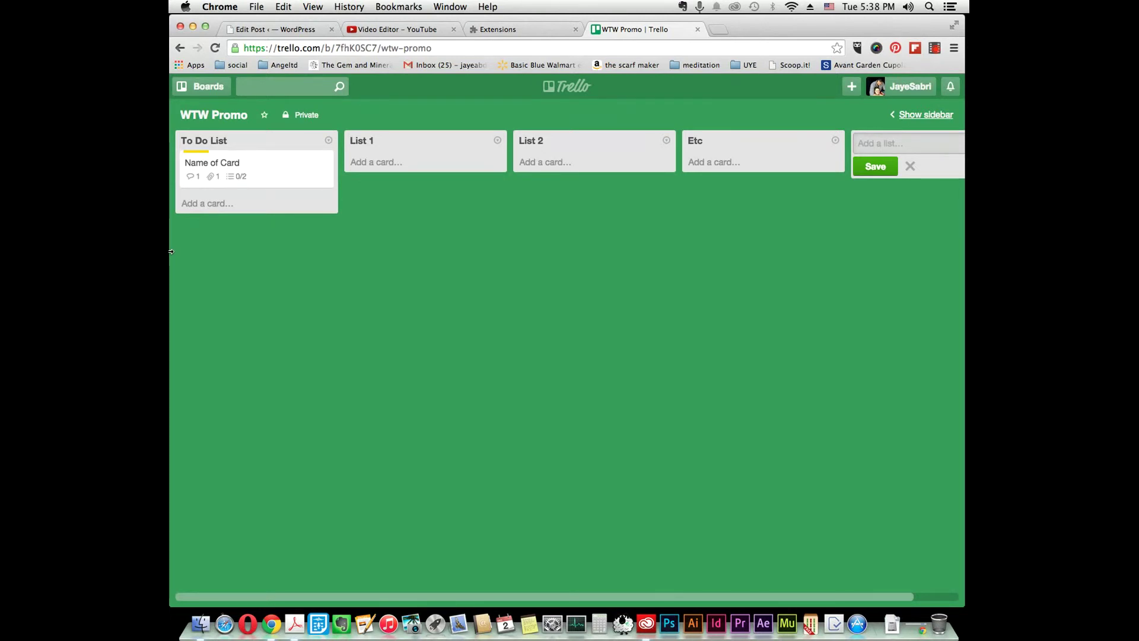
- Confirm the WTW Promo board is Private, then head to the Trello home page
click(305, 117)
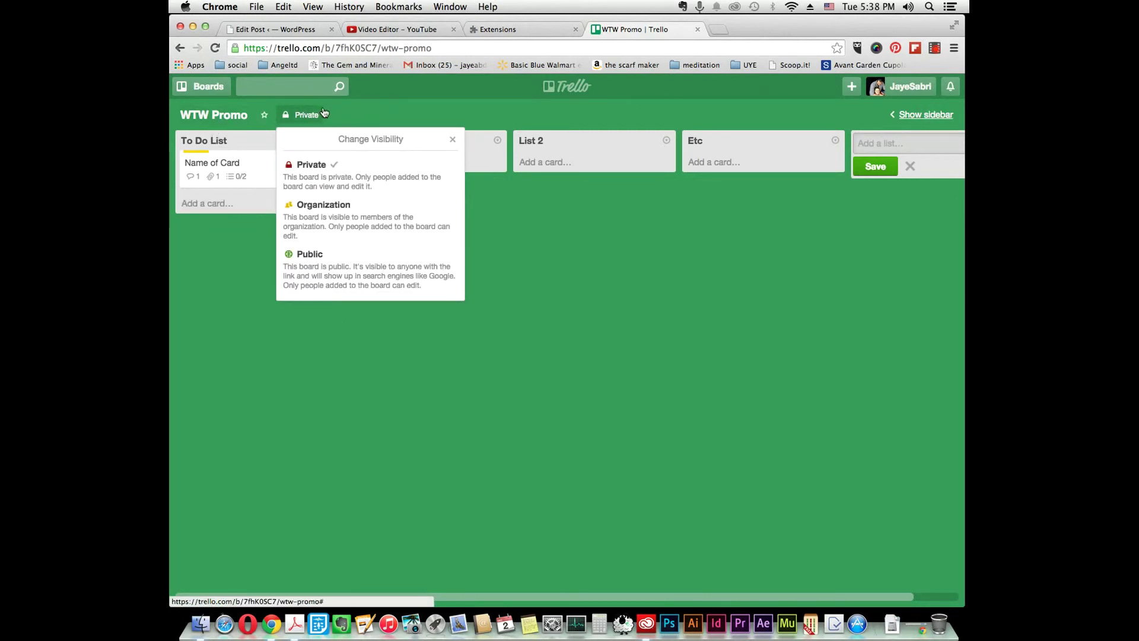
click(570, 88)
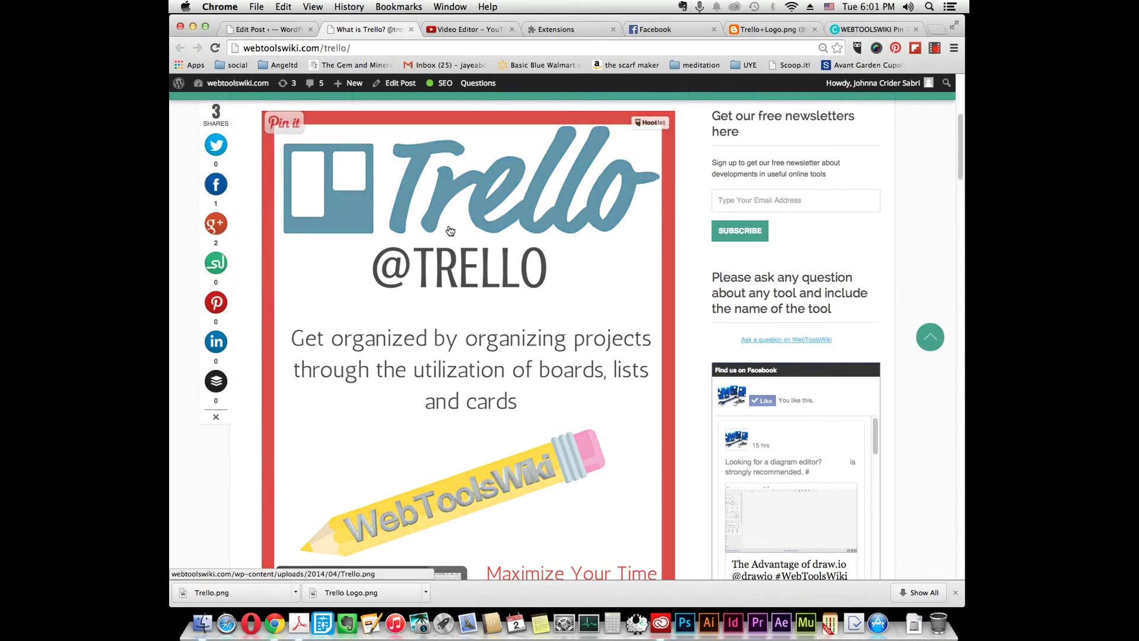
scroll(449, 356, down, 10)
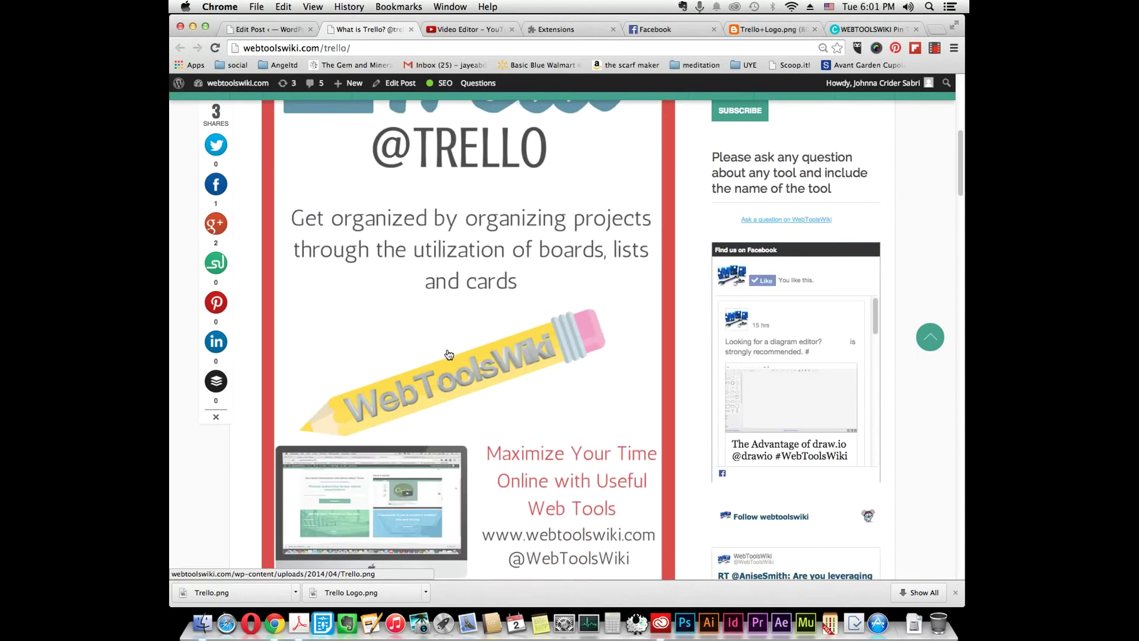
scroll(446, 355, down, 1)
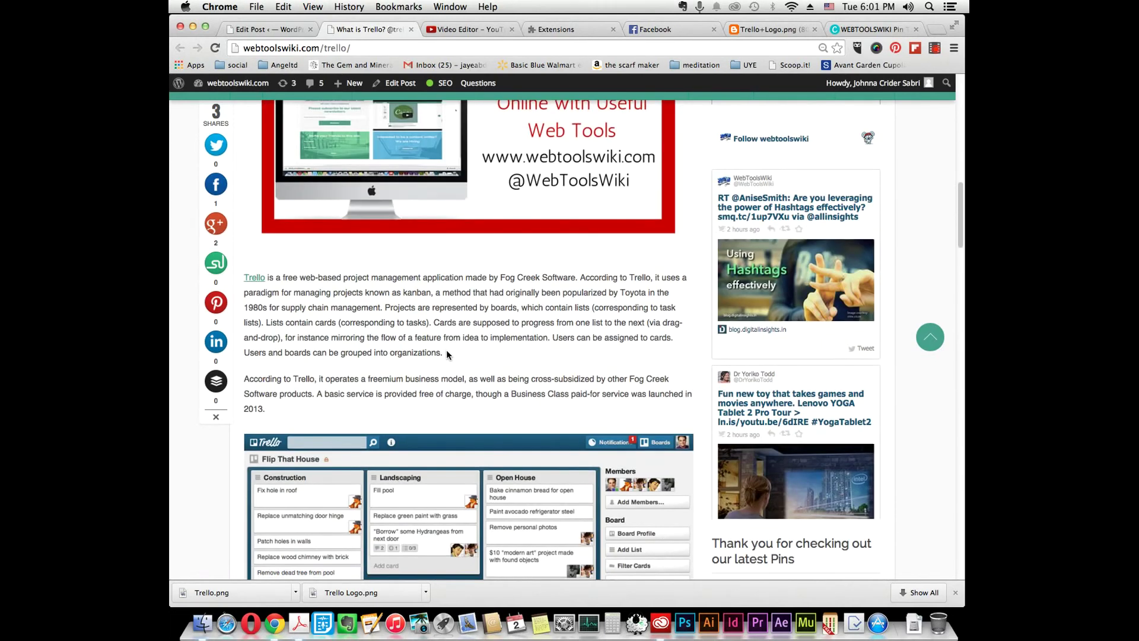
scroll(446, 355, down, 8)
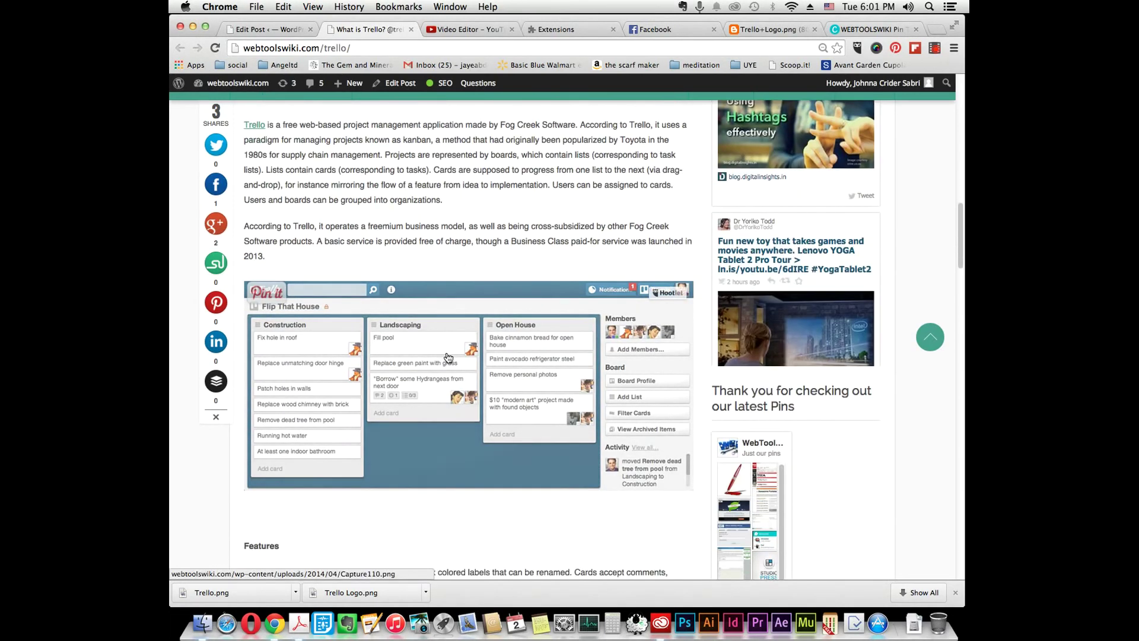
scroll(447, 356, down, 10)
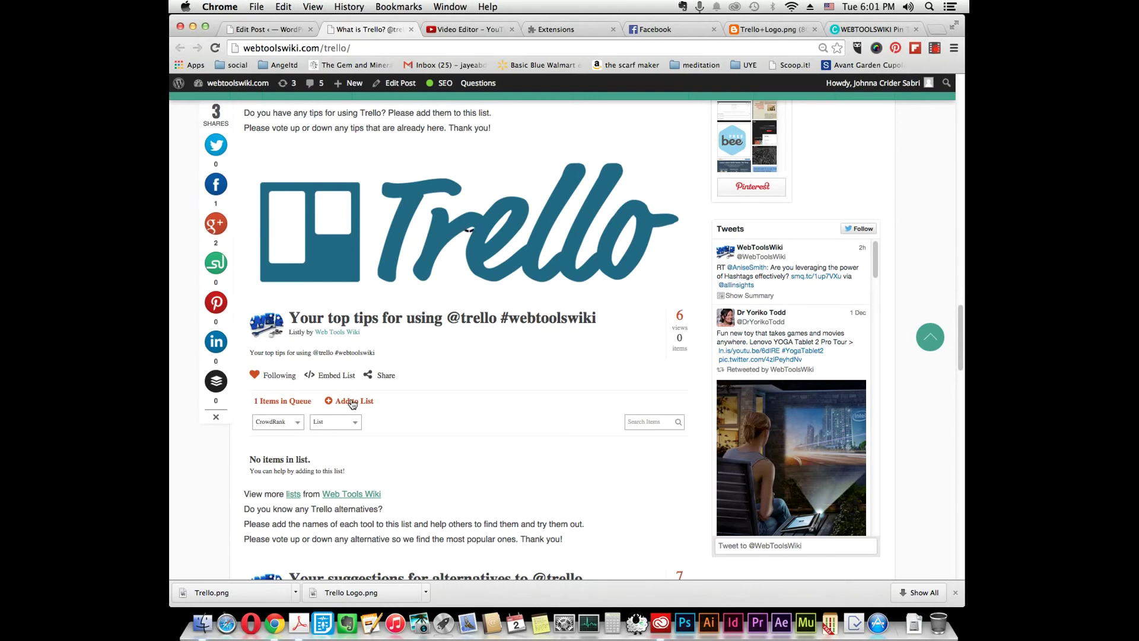
key(ctrl+Down)
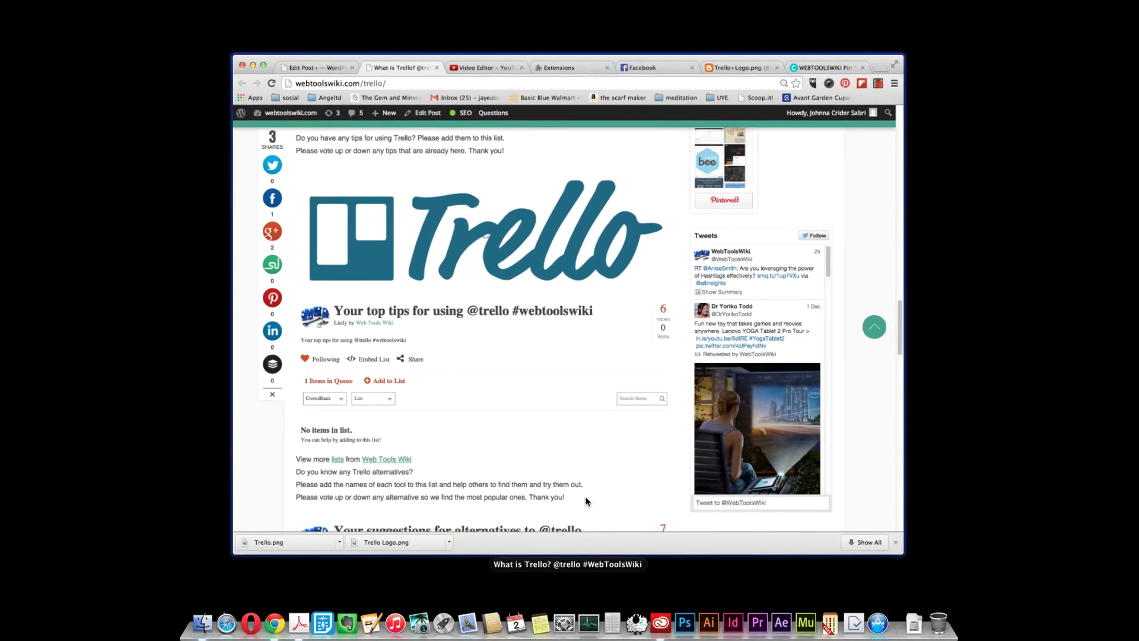
click(472, 382)
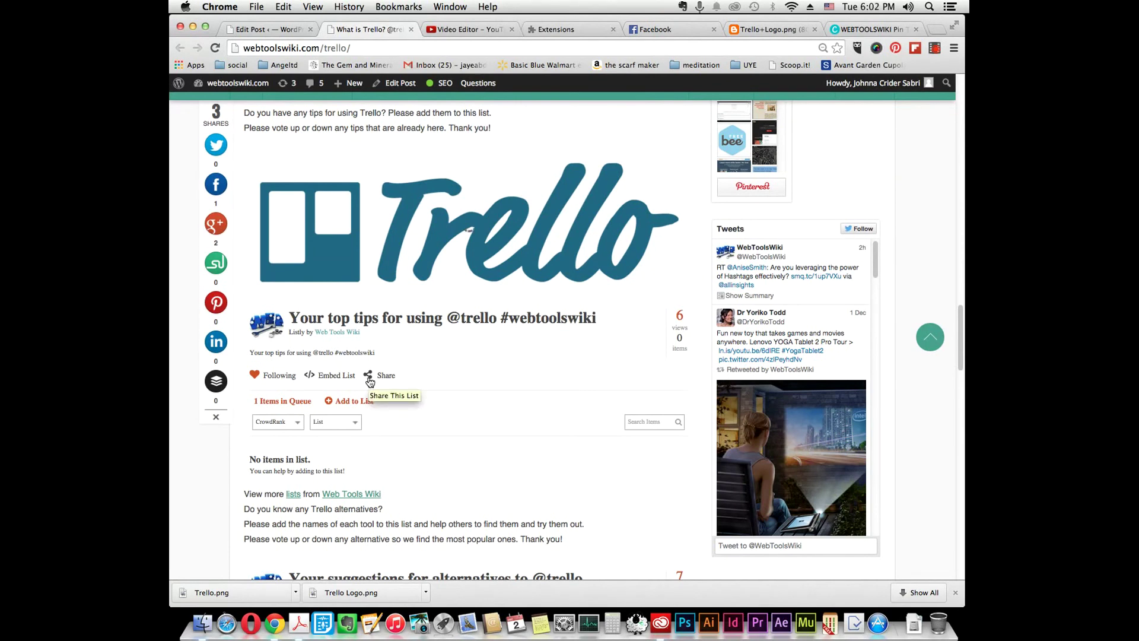
scroll(400, 465, down, 5)
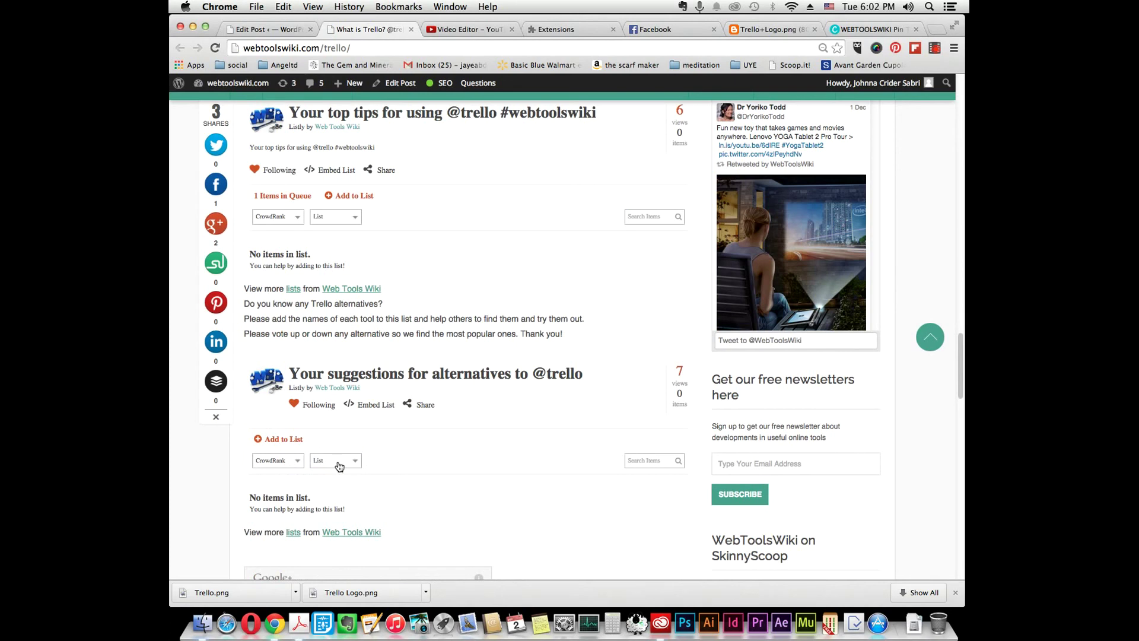
scroll(448, 472, down, 3)
scroll(463, 474, down, 5)
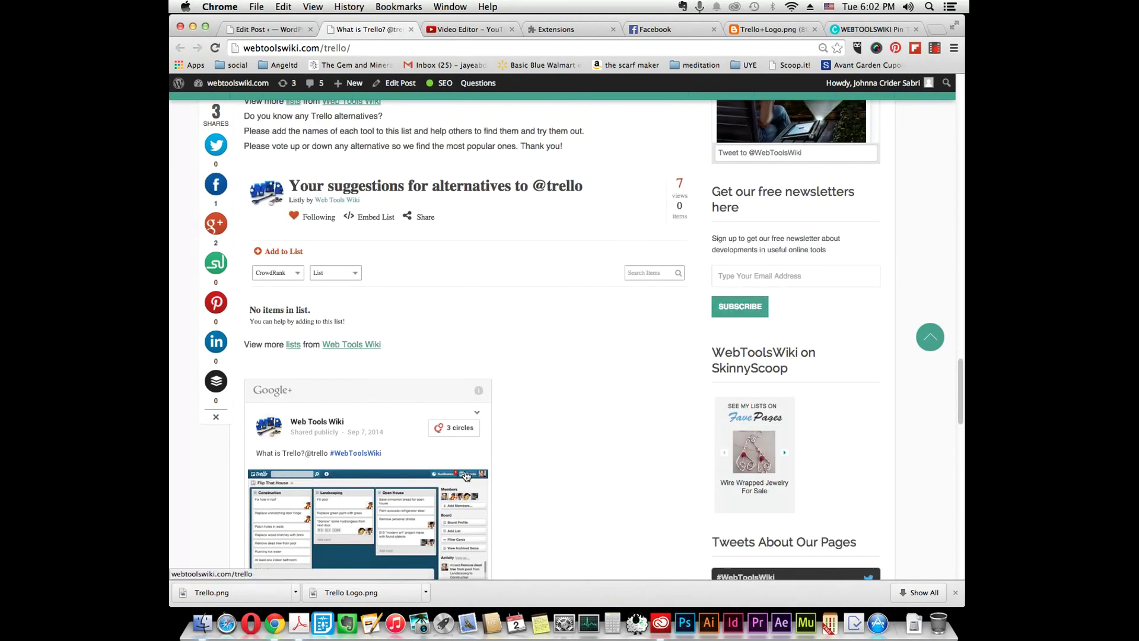
scroll(568, 486, up, 15)
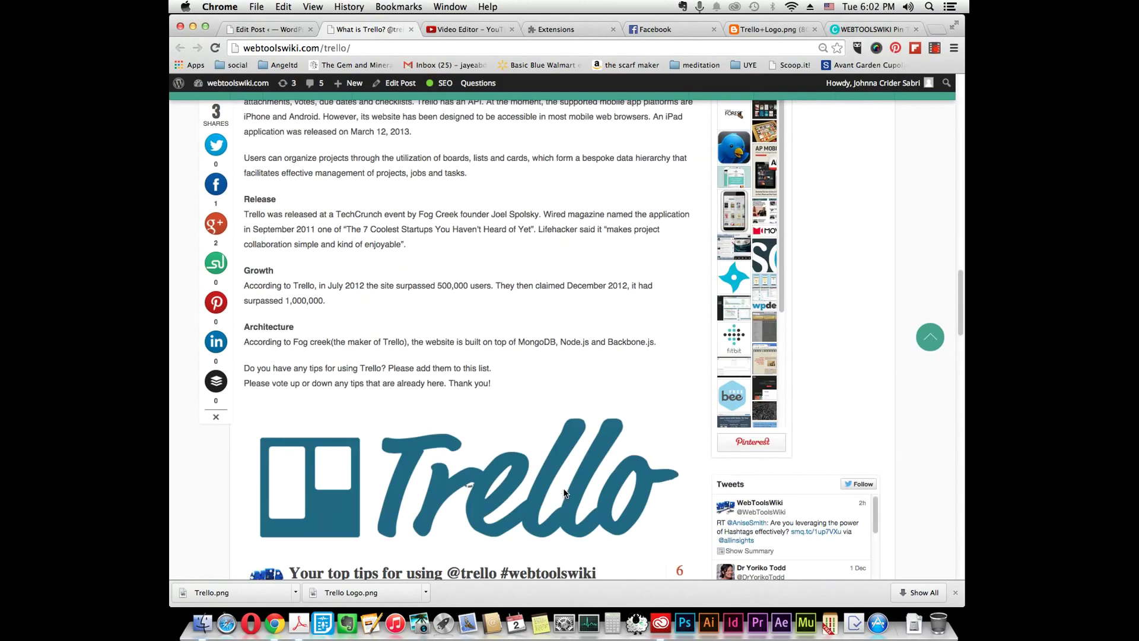